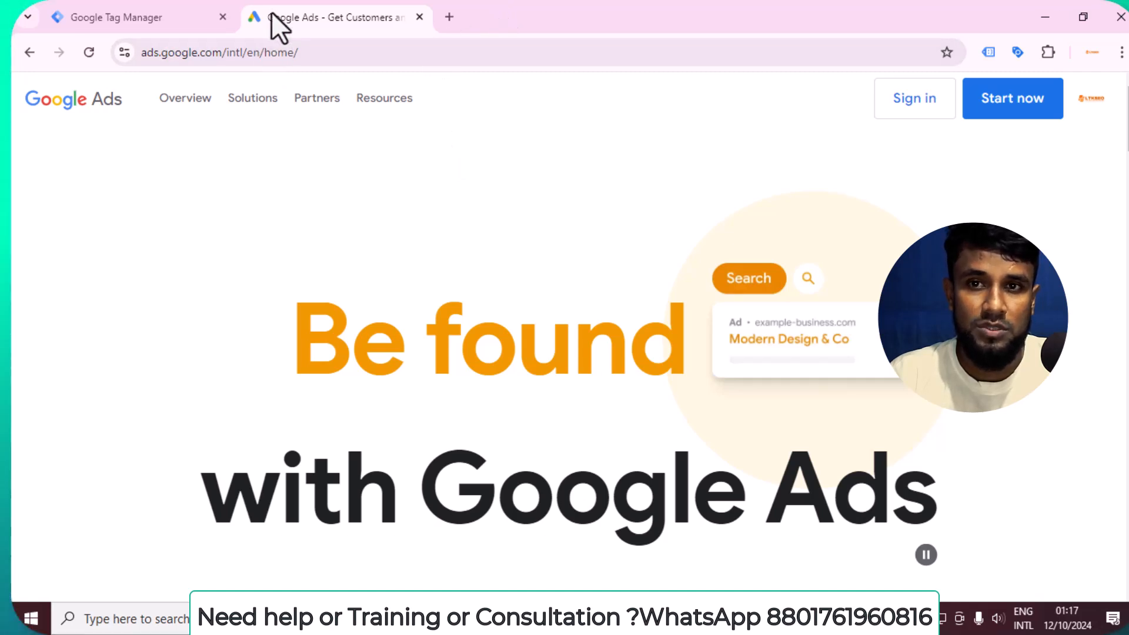
pyautogui.click(98, 8)
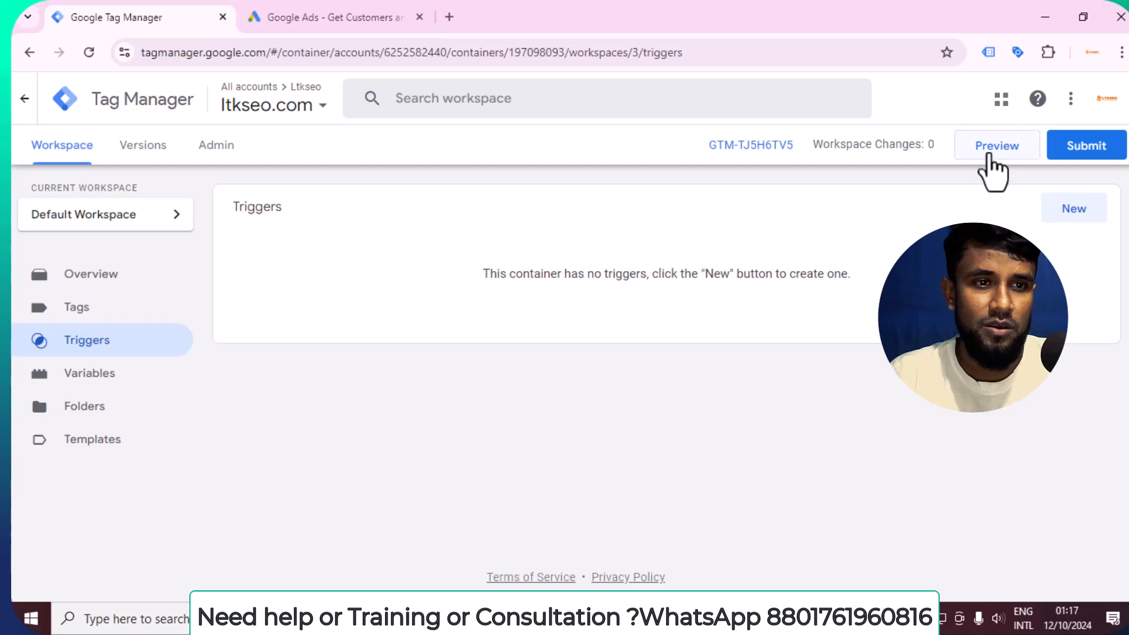
pyautogui.click(988, 155)
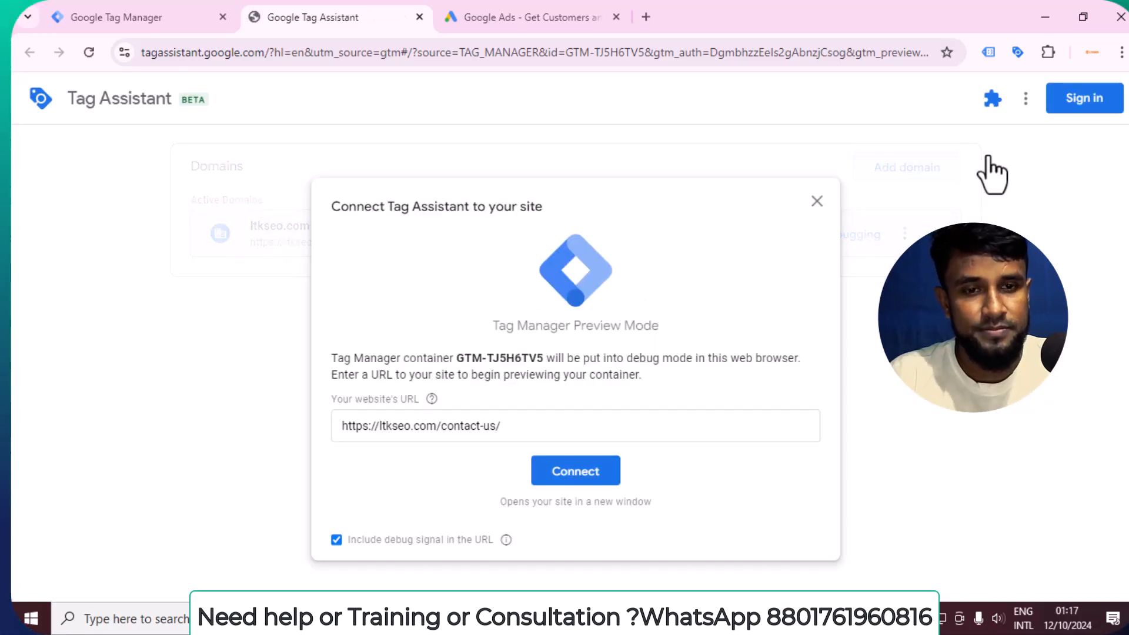
pyautogui.click(595, 472)
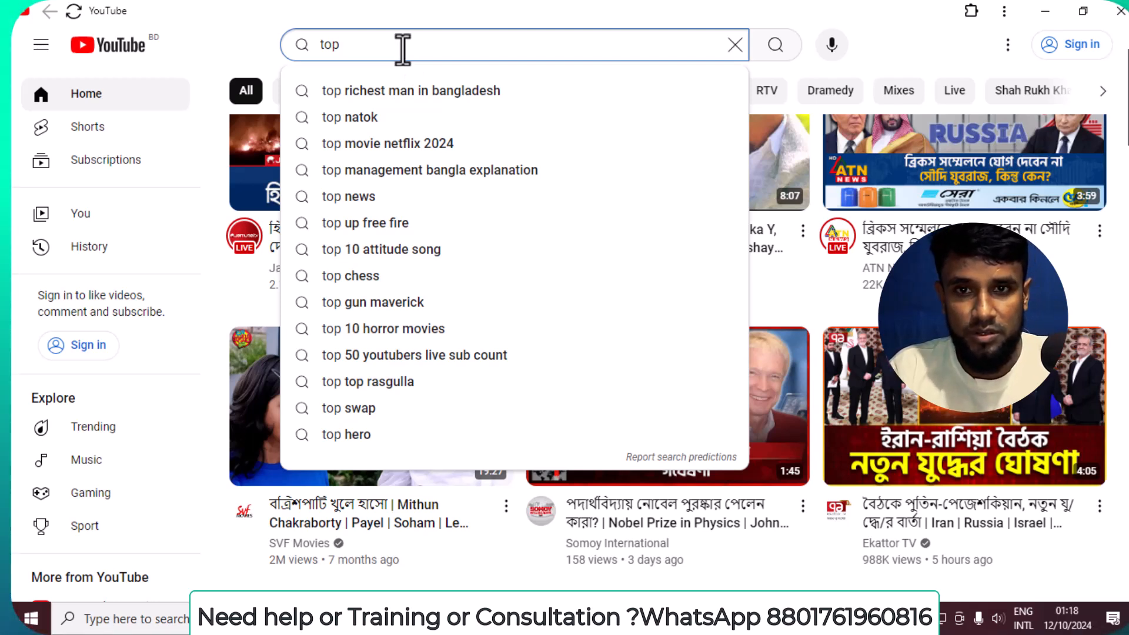
# Search YouTube for the presenter's name followed by "top rated digita" and open the Top Rated Digital Marketing Expert channel.
pyautogui.write('d')
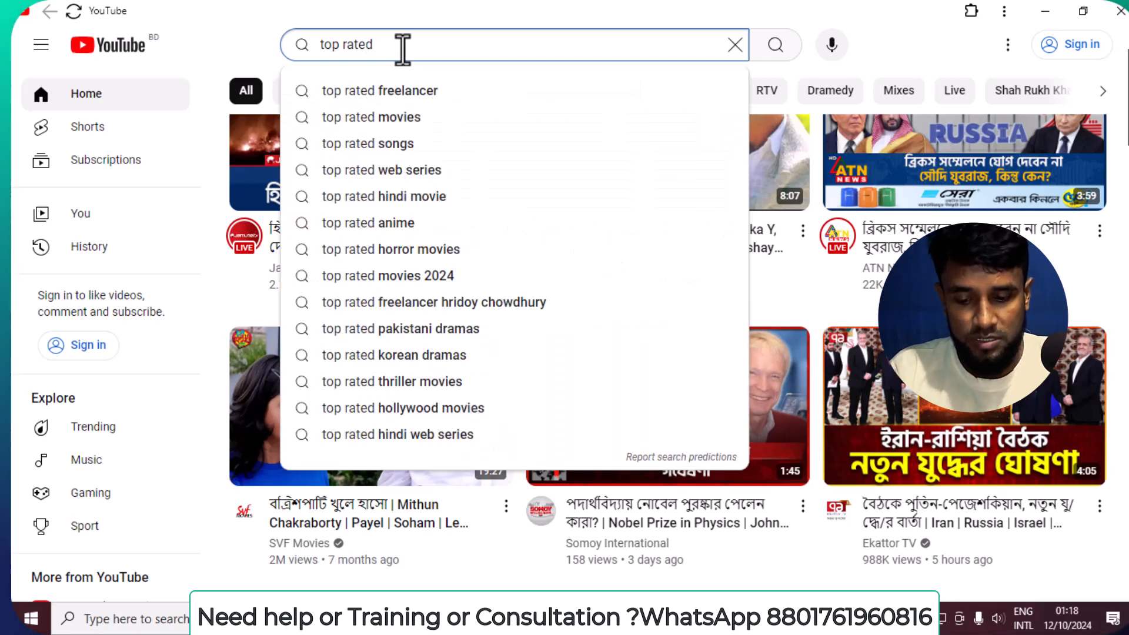
pyautogui.write(' digita')
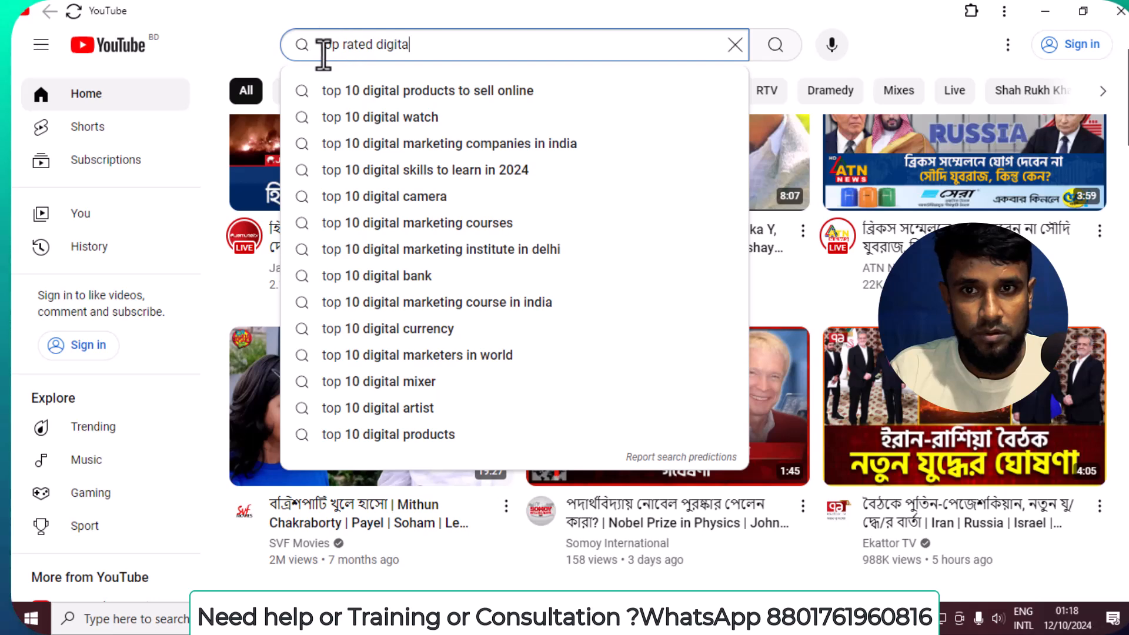
pyautogui.write('min')
pyautogui.press('Return')
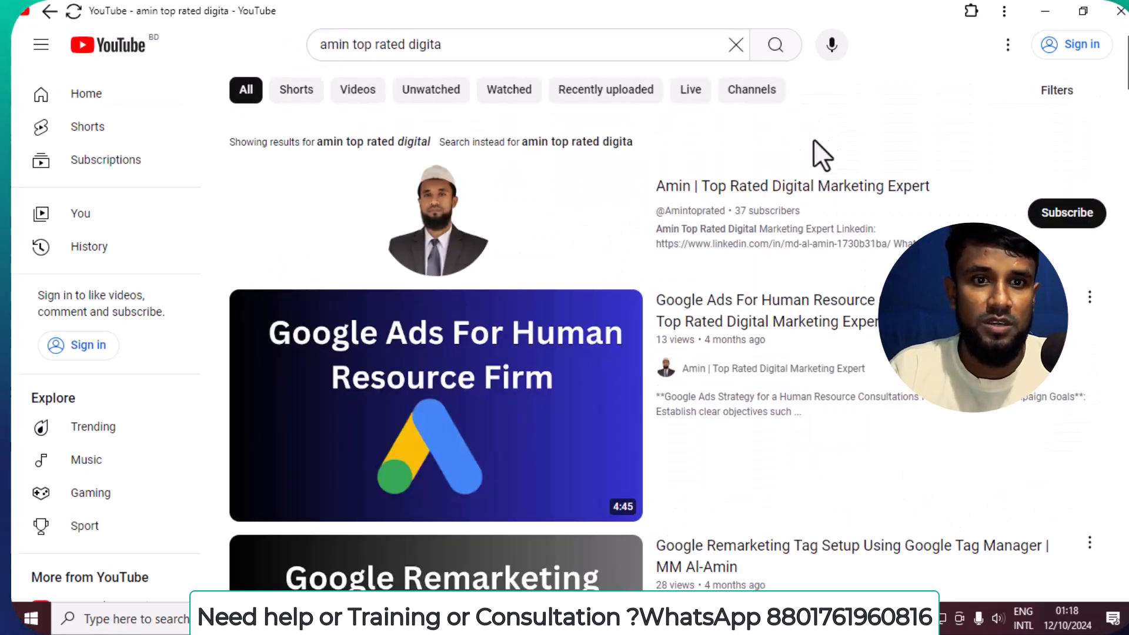
pyautogui.click(462, 226)
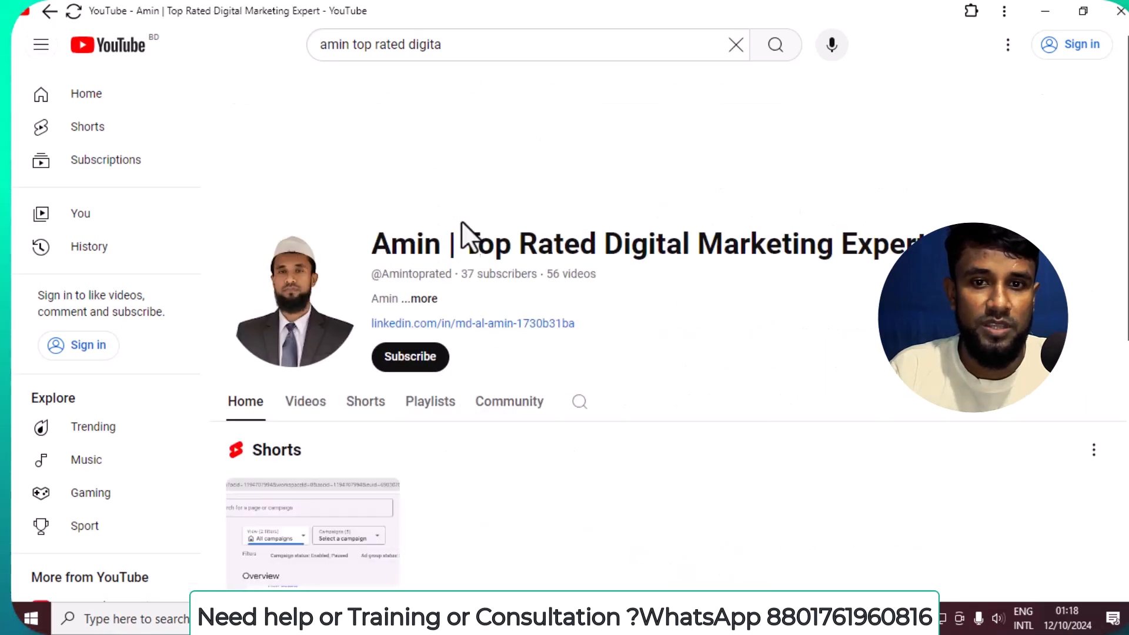
# Browse the channel's videos down to the one on Google Tag Manager integration with a WordPress site.
pyautogui.scroll(-2, 320, 326)
pyautogui.click(297, 321)
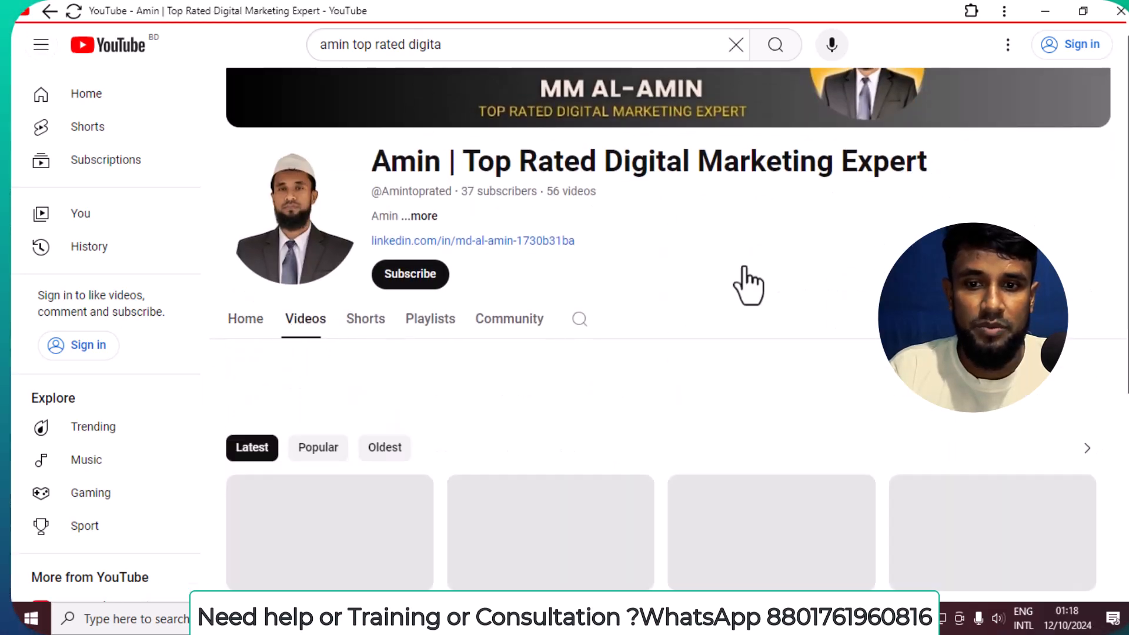
pyautogui.scroll(-7, 777, 264)
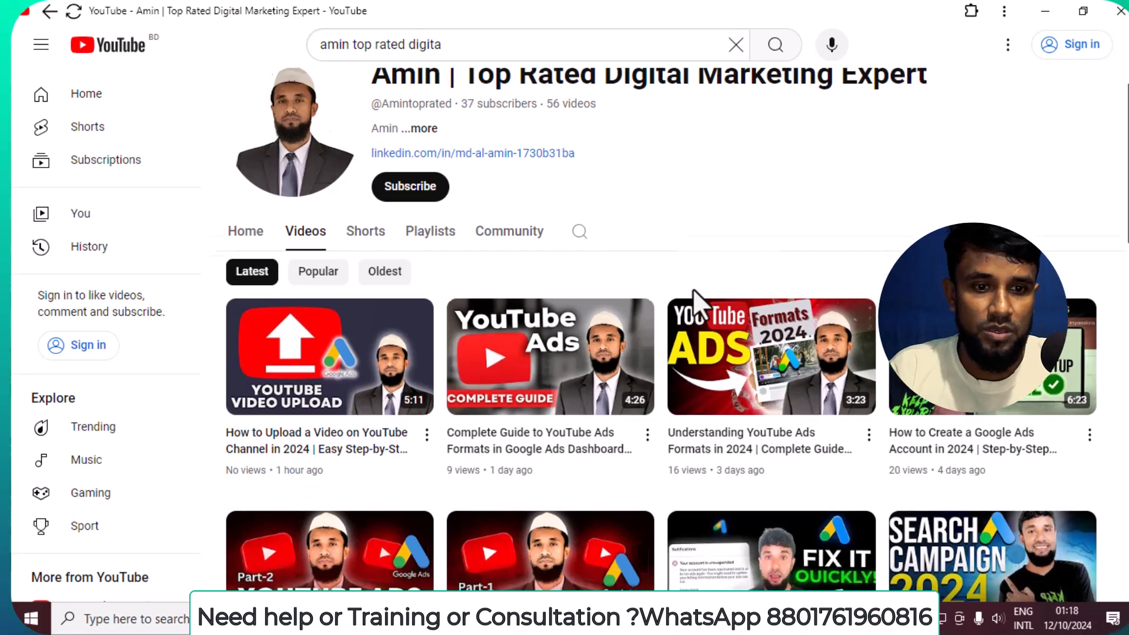
pyautogui.scroll(-8, 600, 305)
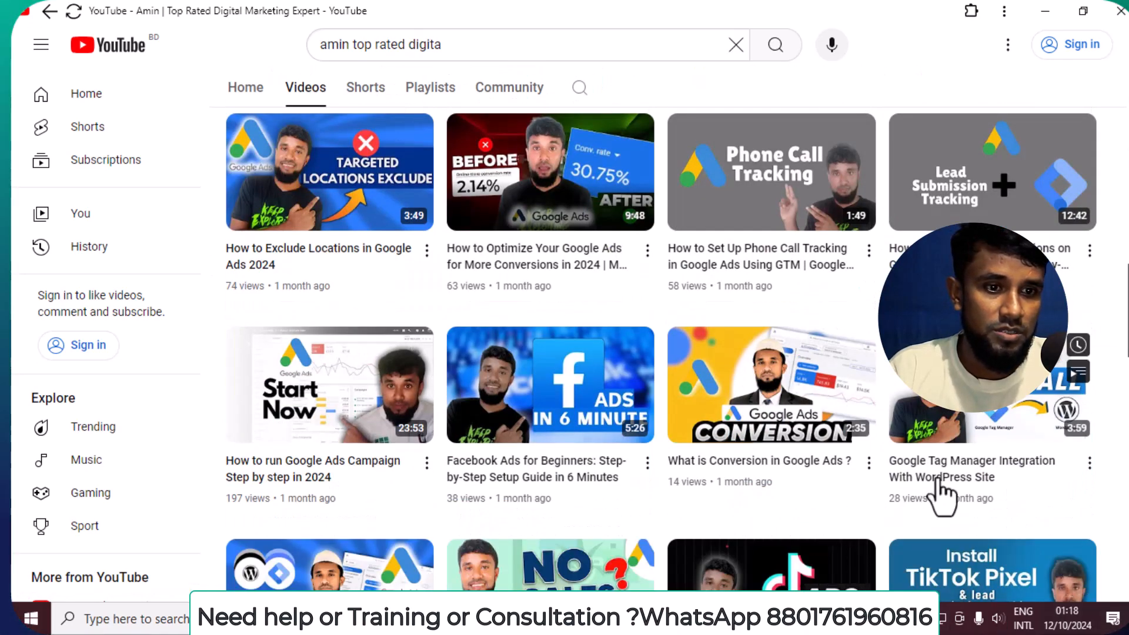
pyautogui.moveTo(1007, 492)
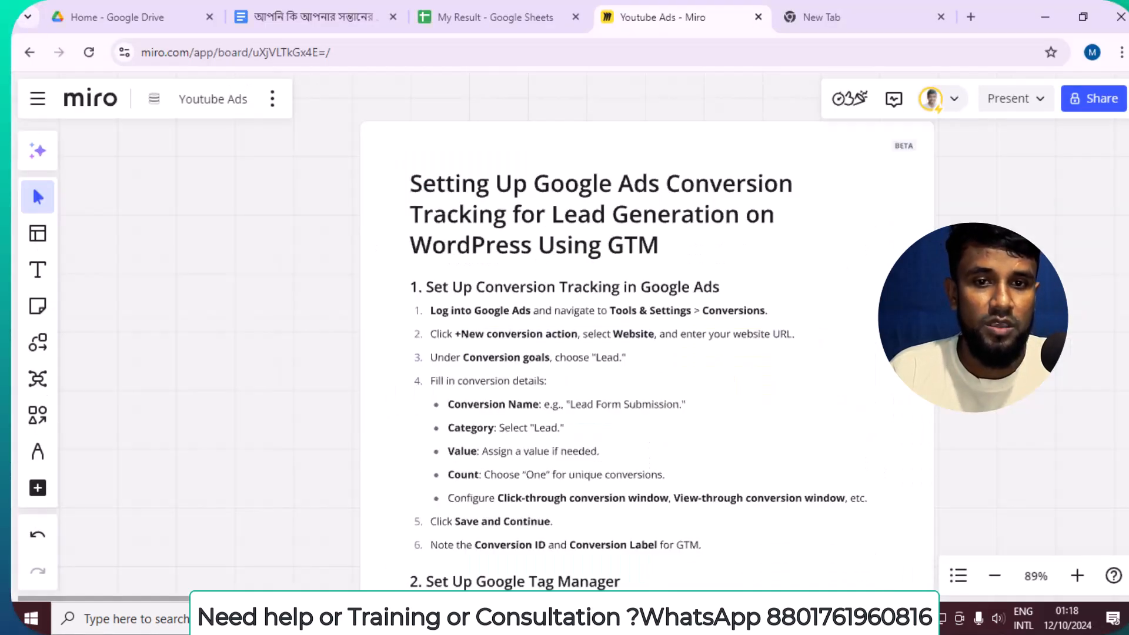
# Switch to the Youtube Ads board in Miro and read the Google Ads conversion tracking and Tag Manager setup notes.
pyautogui.scroll(2, 622, 370)
pyautogui.moveTo(709, 432); pyautogui.dragTo(721, 189)
pyautogui.scroll(-2, 759, 466)
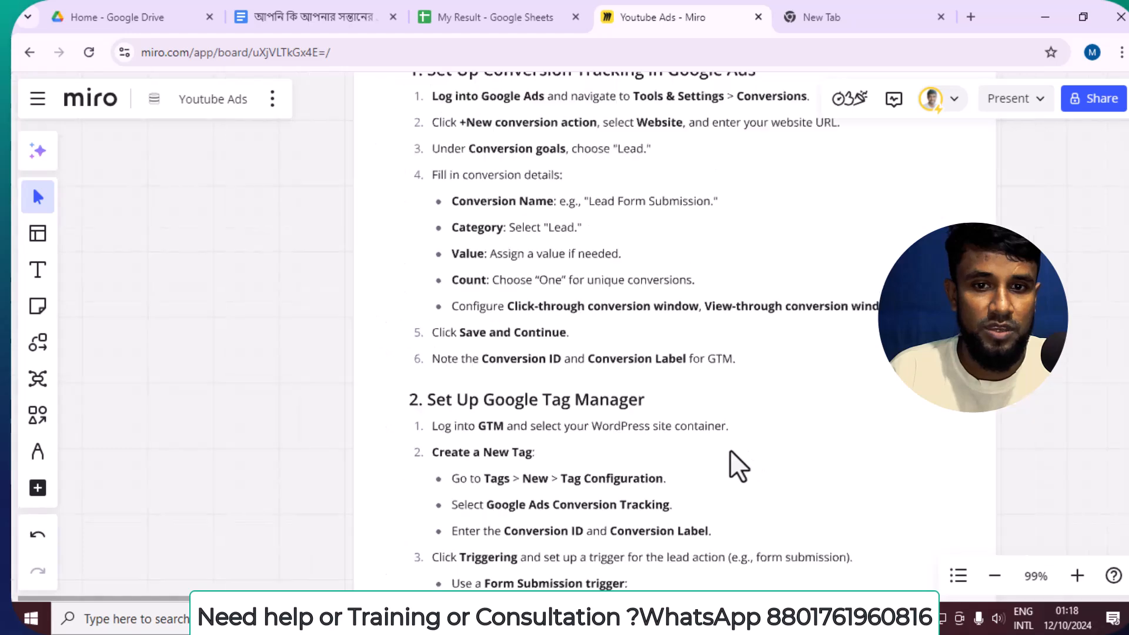
pyautogui.moveTo(833, 487); pyautogui.dragTo(760, 292)
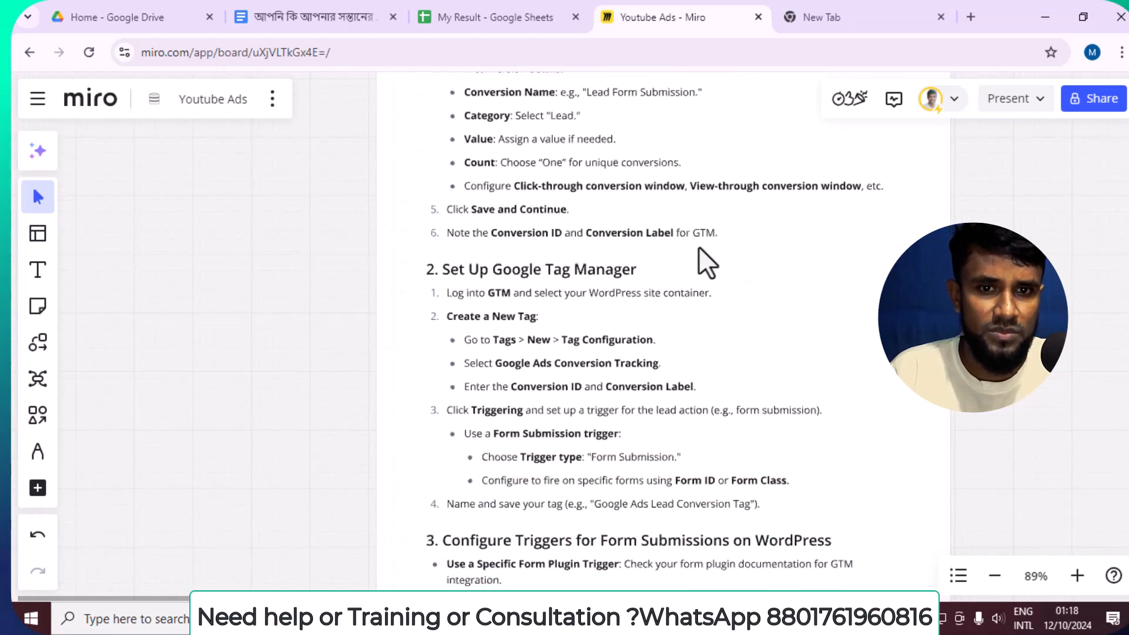
pyautogui.scroll(1, 747, 432)
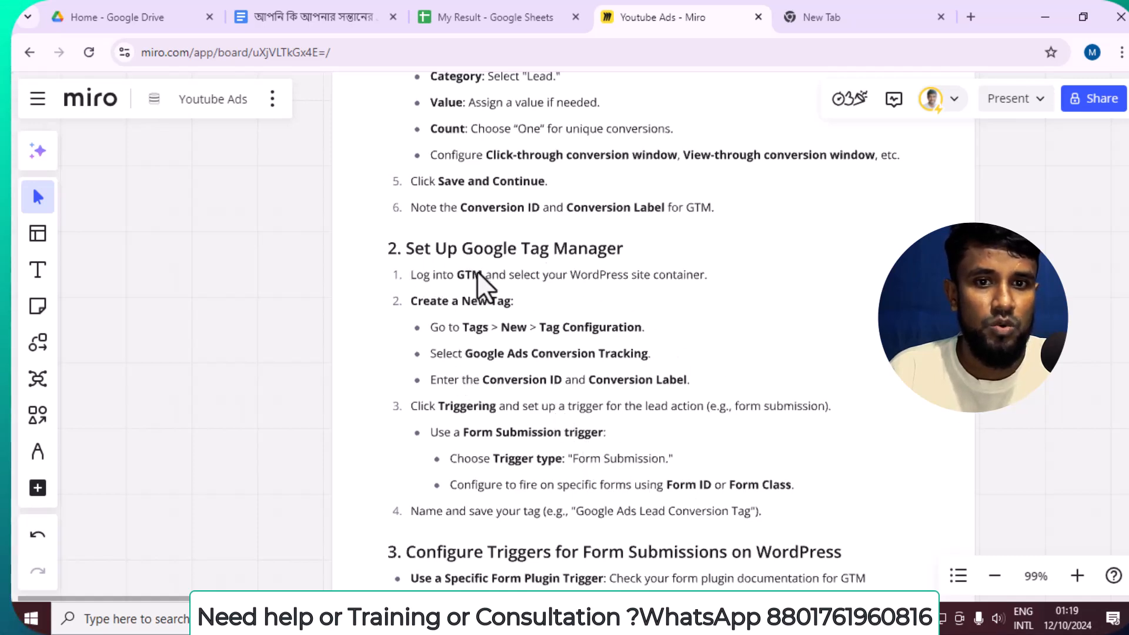
# Switch back to the browser window with the Google Ads home page and sign in to the Google Ads account.
pyautogui.hotkey('alt', 'Tab')
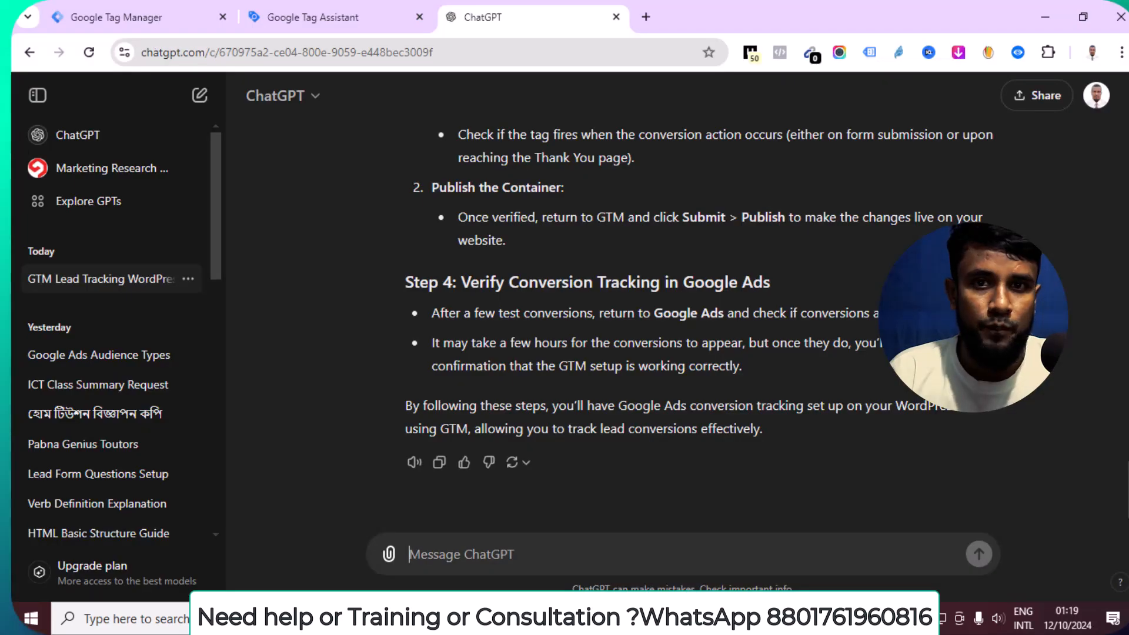
pyautogui.hotkey('alt', 'Tab')
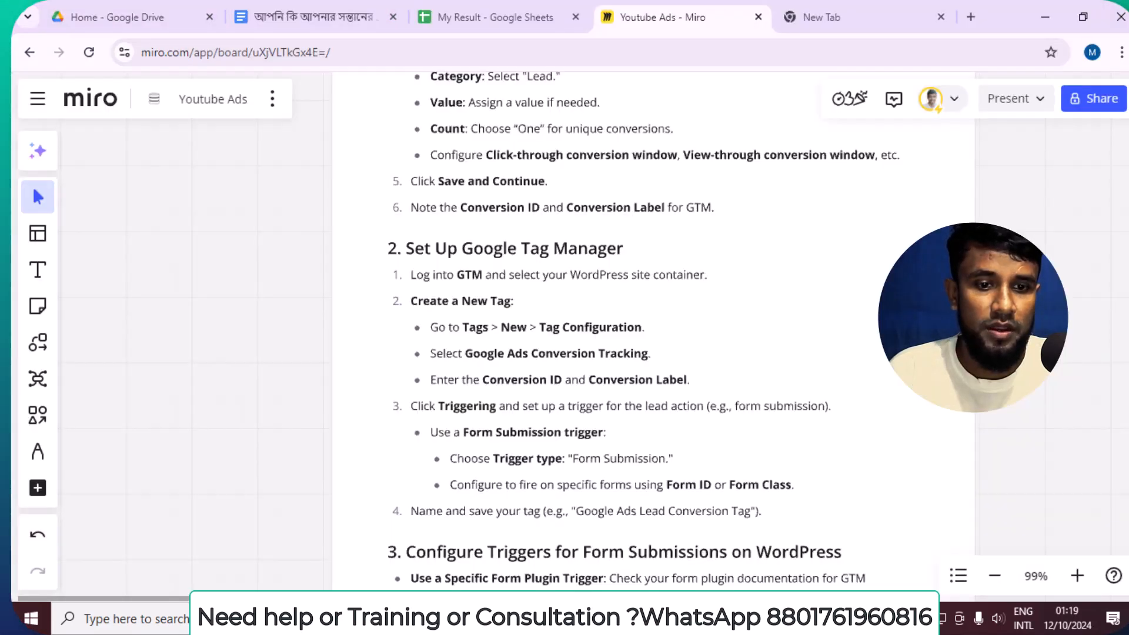
pyautogui.hotkey('alt', 'Tab')
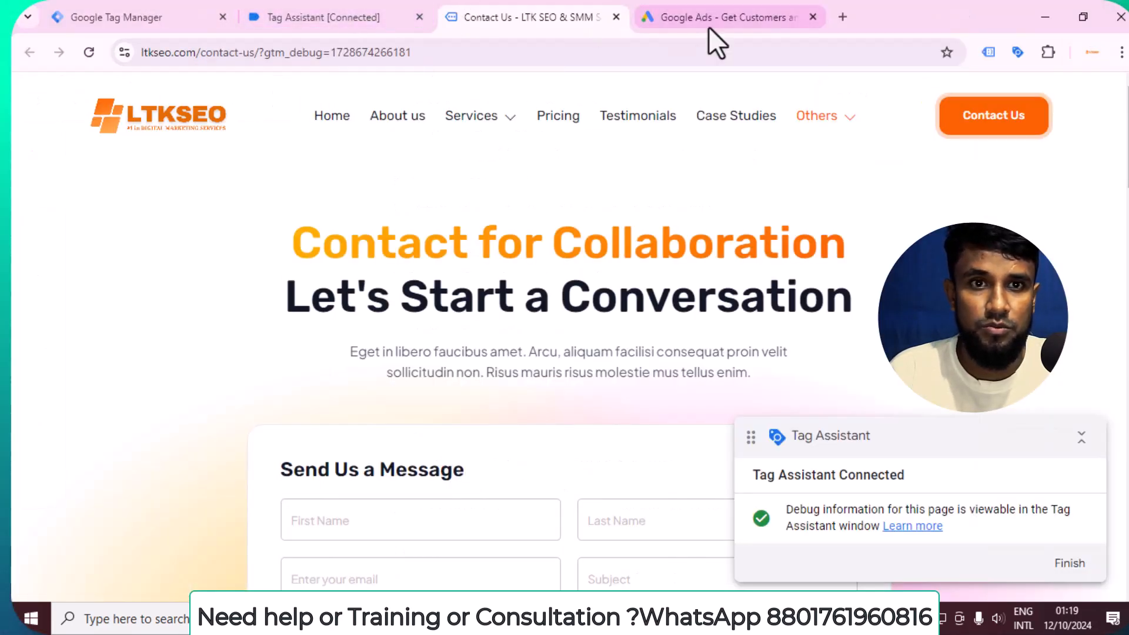
pyautogui.click(708, 22)
pyautogui.click(907, 104)
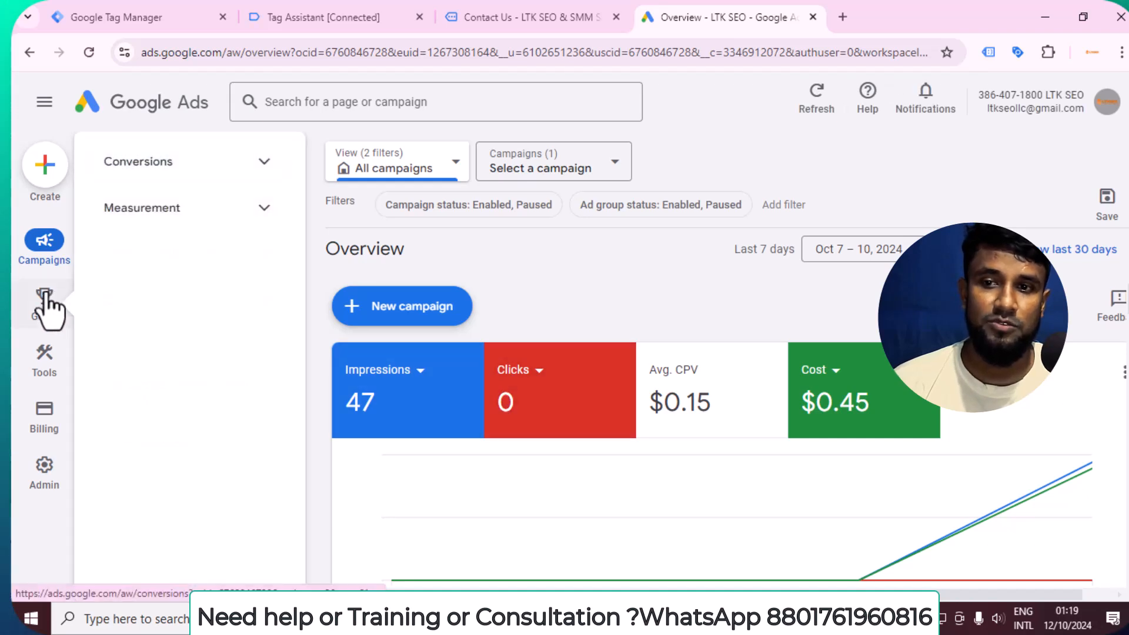
# Start a new conversion action from the account's conversion goals summary and choose Website as the kind of conversion to track.
pyautogui.click(44, 298)
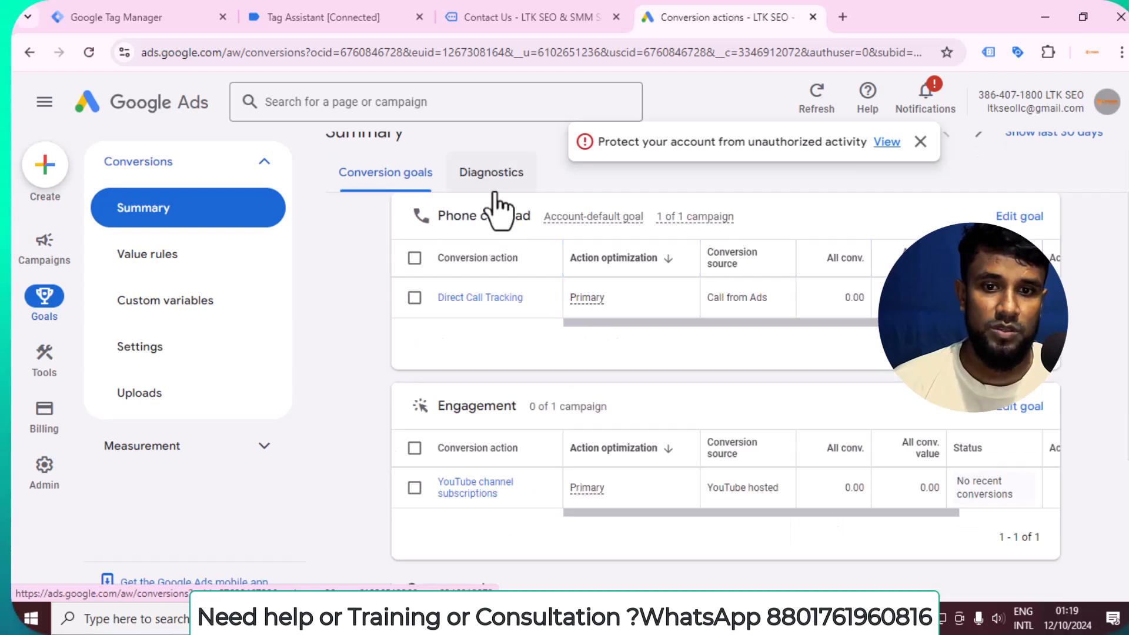
pyautogui.click(473, 249)
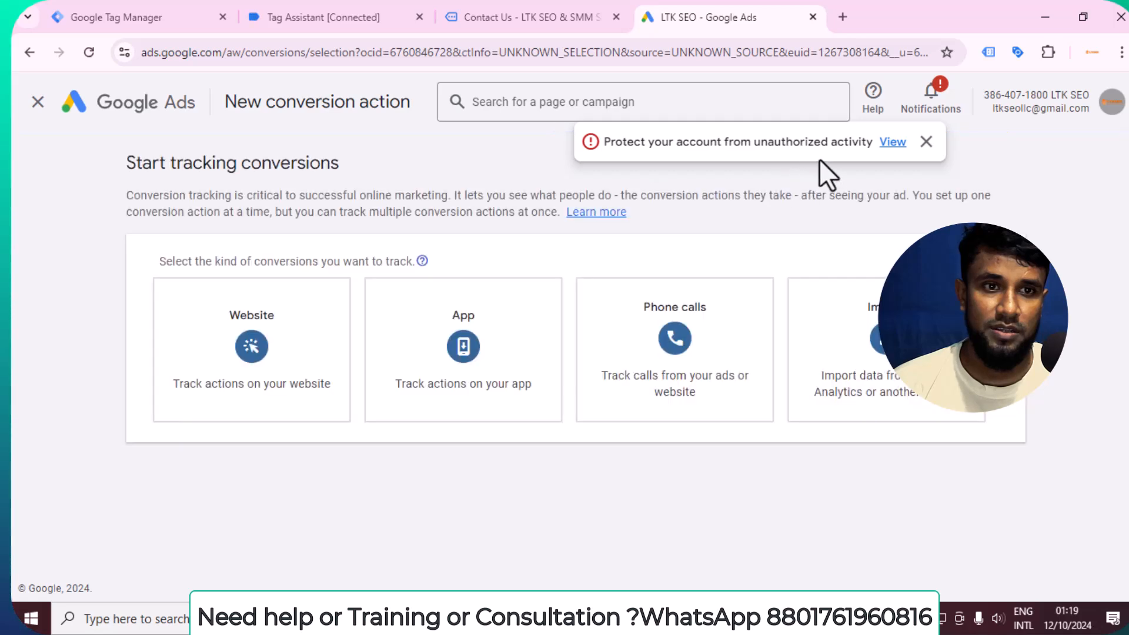
pyautogui.click(923, 142)
pyautogui.click(294, 365)
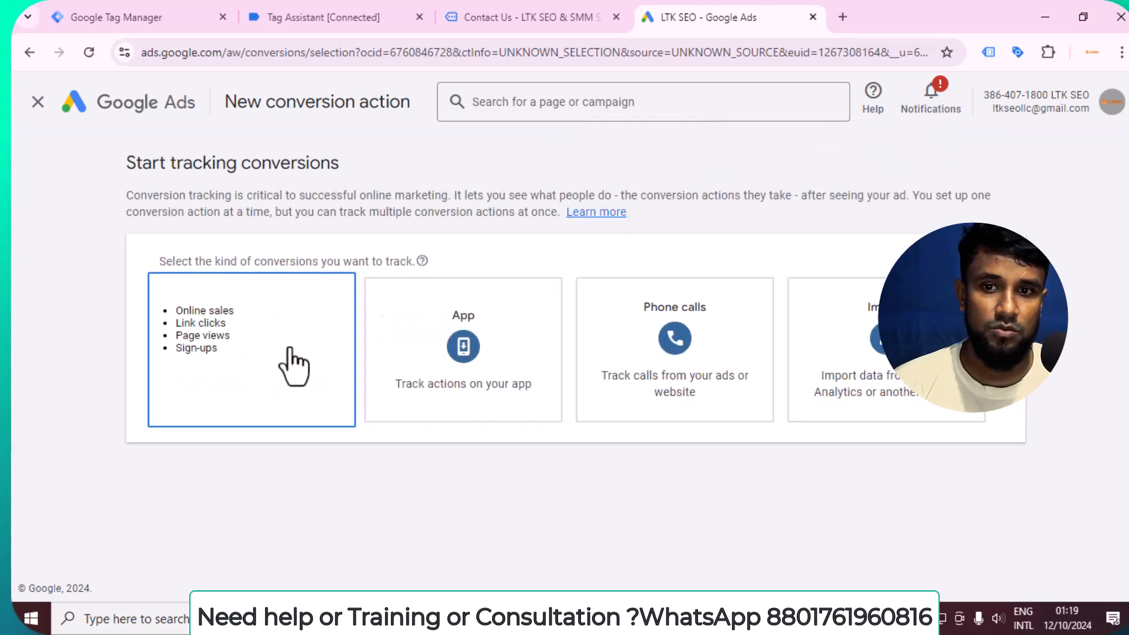
pyautogui.click(290, 349)
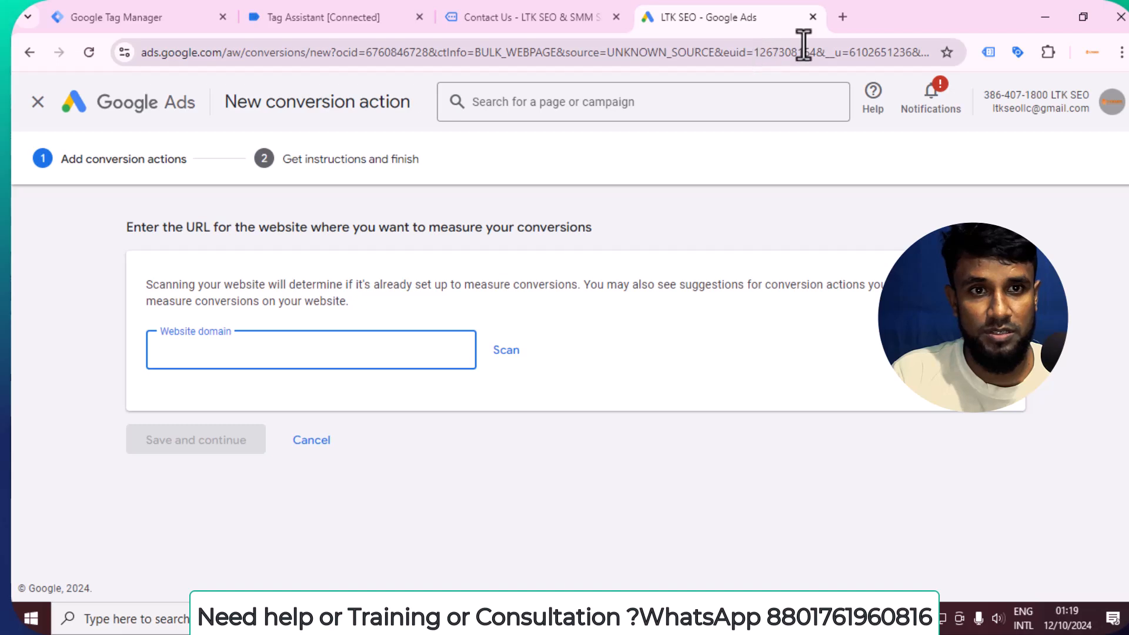
# Load the ltkseo.com home page in a new browser tab and copy its web address.
pyautogui.click(843, 17)
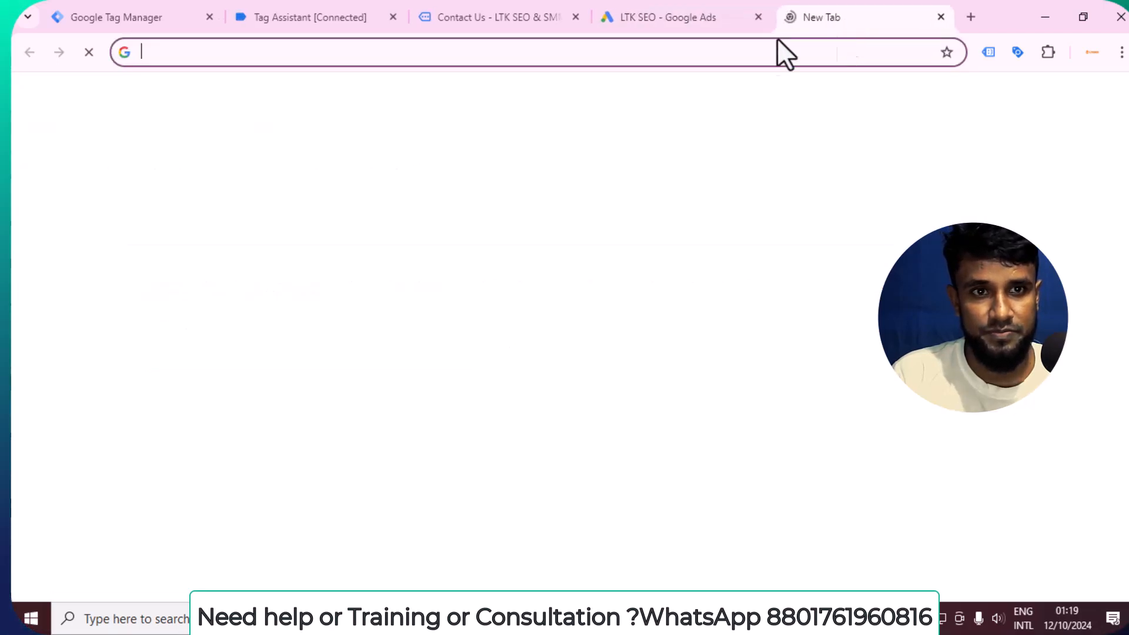
pyautogui.click(750, 52)
pyautogui.write('lt')
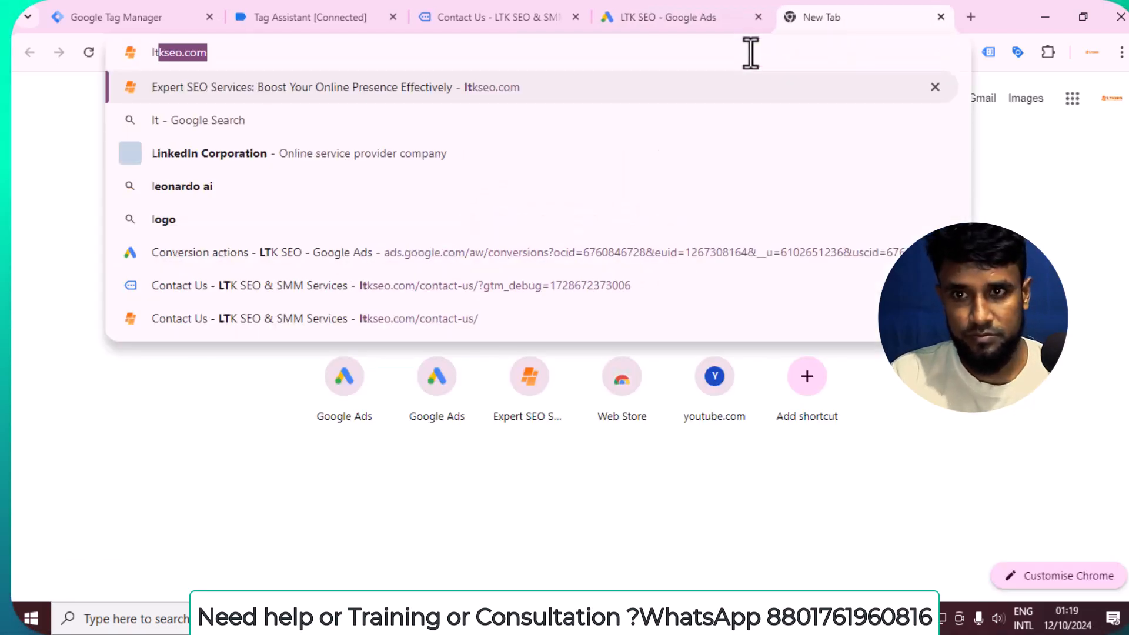
pyautogui.press('Return')
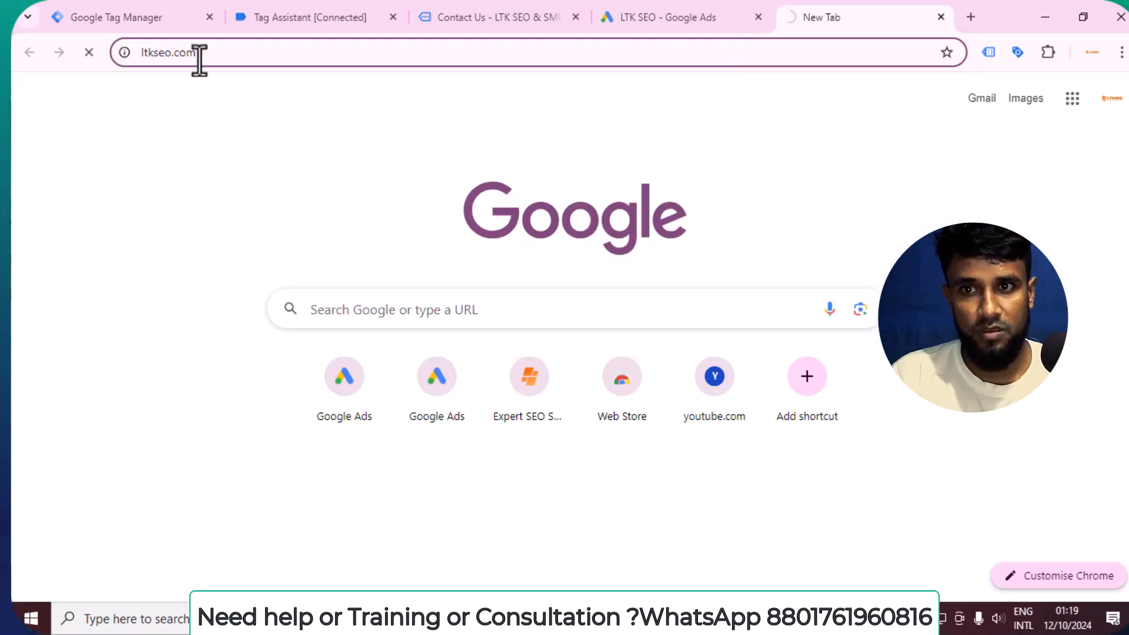
pyautogui.click(178, 45)
pyautogui.rightClick(179, 50)
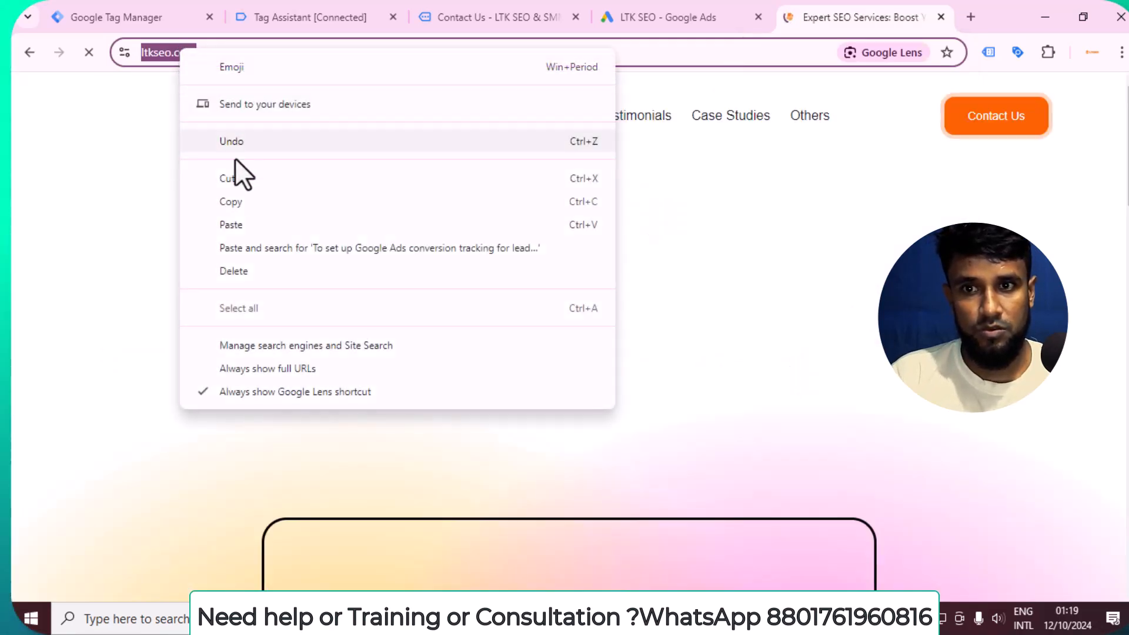
pyautogui.click(250, 202)
pyautogui.click(344, 8)
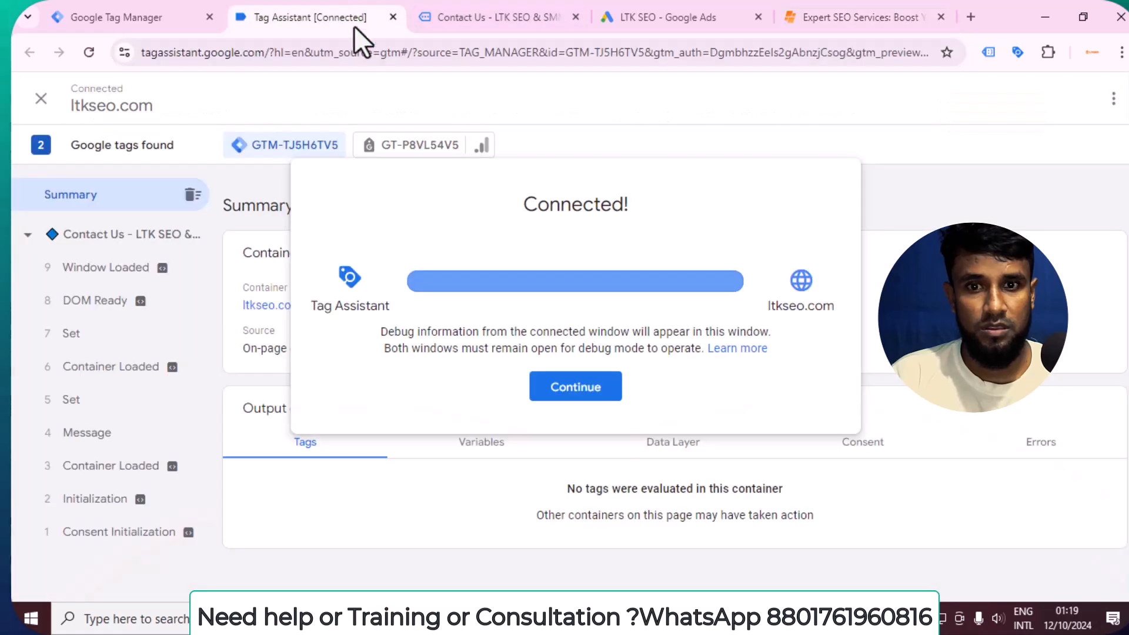
pyautogui.click(666, 17)
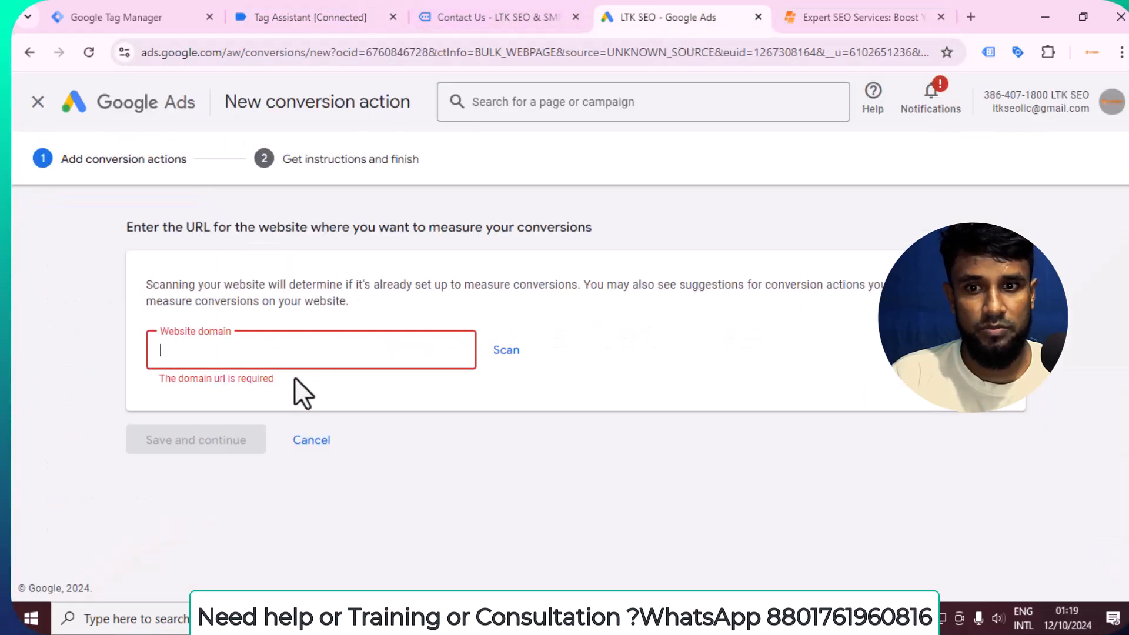
pyautogui.rightClick(298, 351)
pyautogui.click(354, 162)
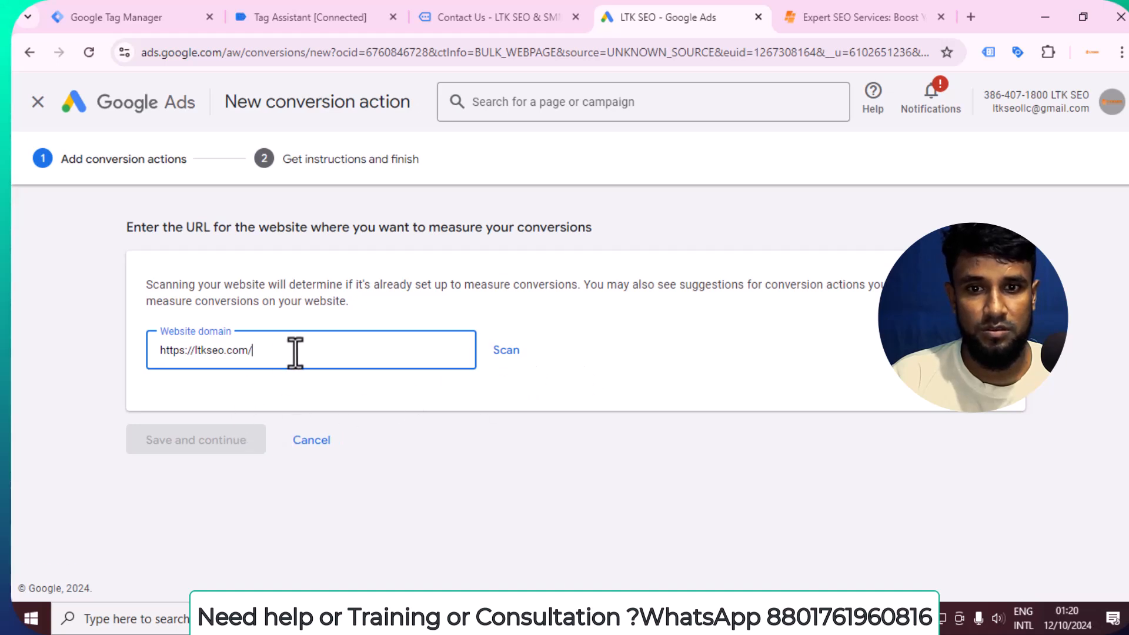
pyautogui.click(506, 352)
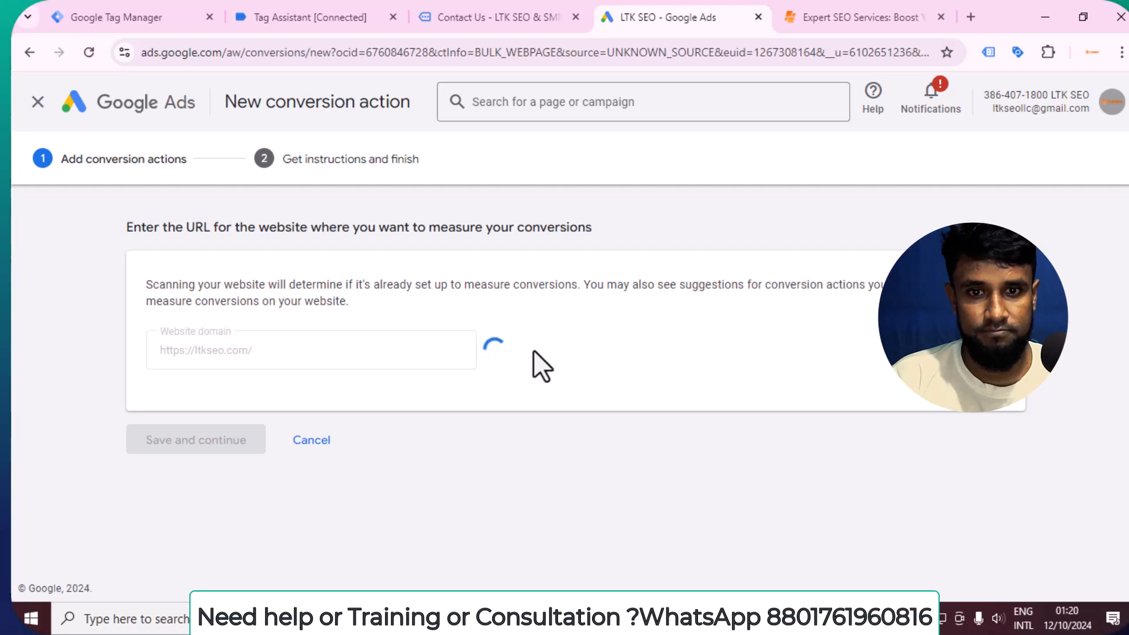
# Review the conversion action setup options and start adding a conversion action manually using code.
pyautogui.scroll(-5, 464, 294)
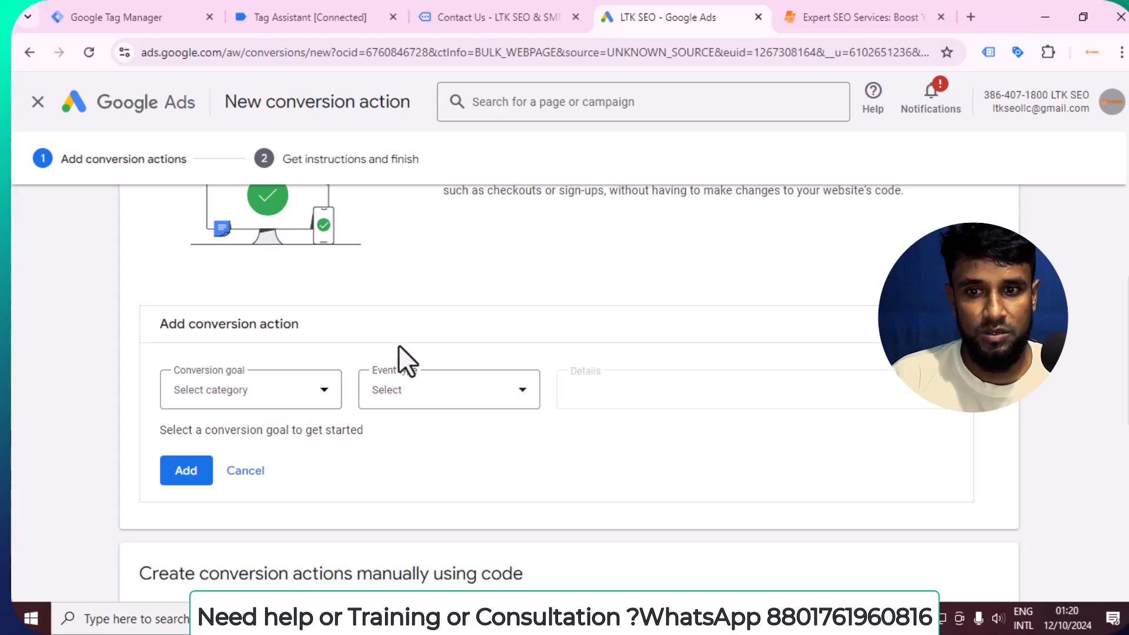
pyautogui.scroll(-5, 382, 358)
pyautogui.scroll(-3, 383, 328)
pyautogui.scroll(8, 383, 323)
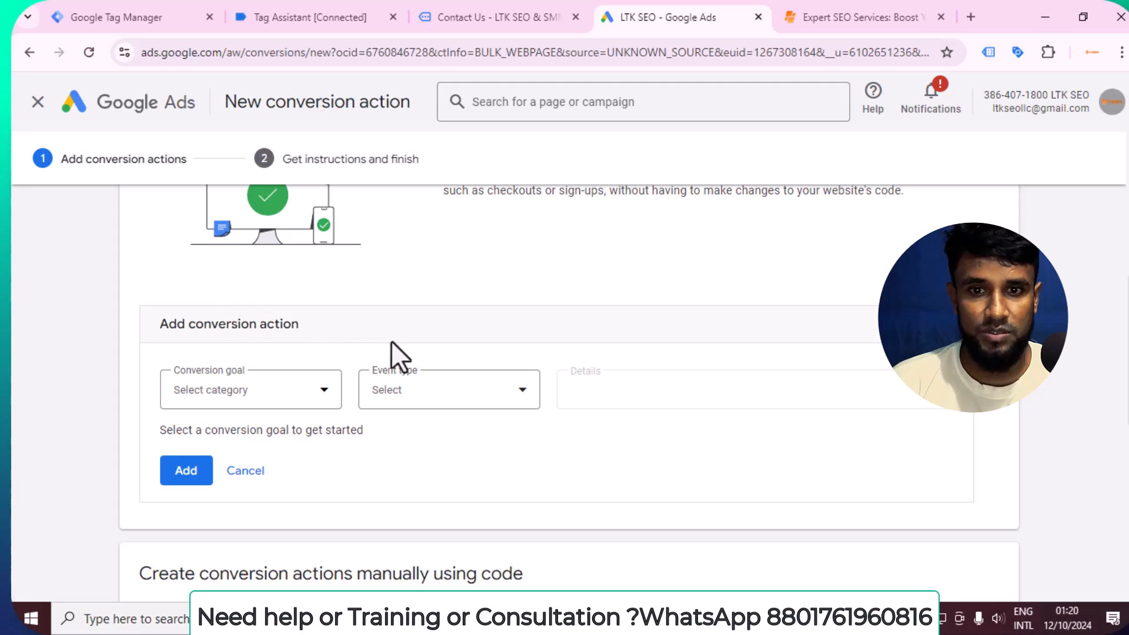
pyautogui.scroll(-7, 466, 353)
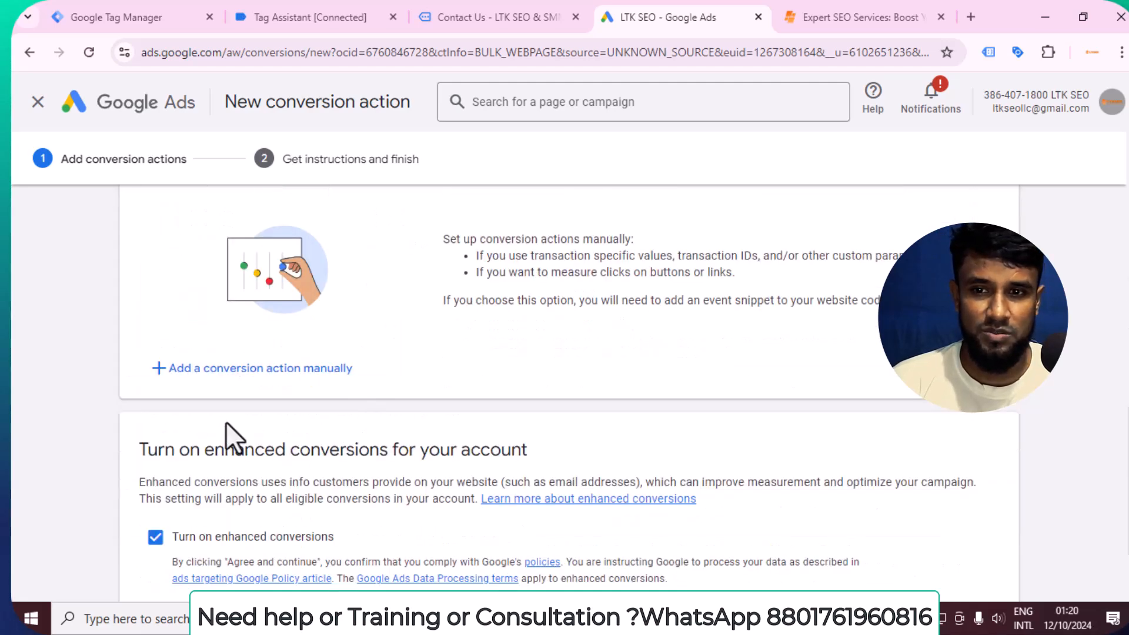
pyautogui.scroll(-2, 335, 383)
pyautogui.scroll(1, 335, 382)
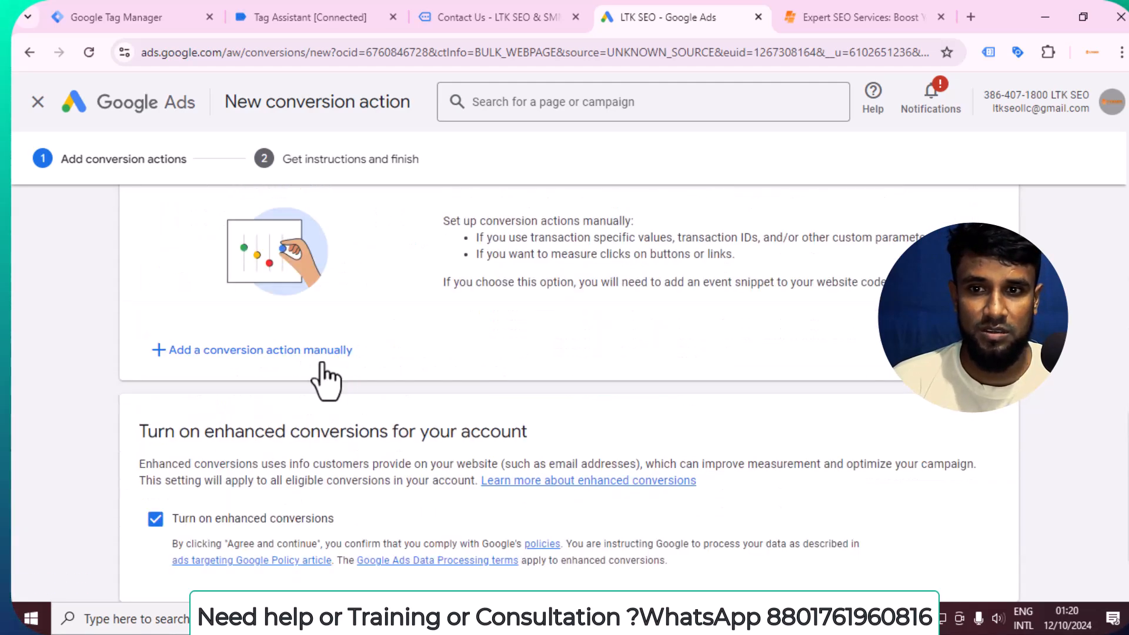
pyautogui.click(244, 362)
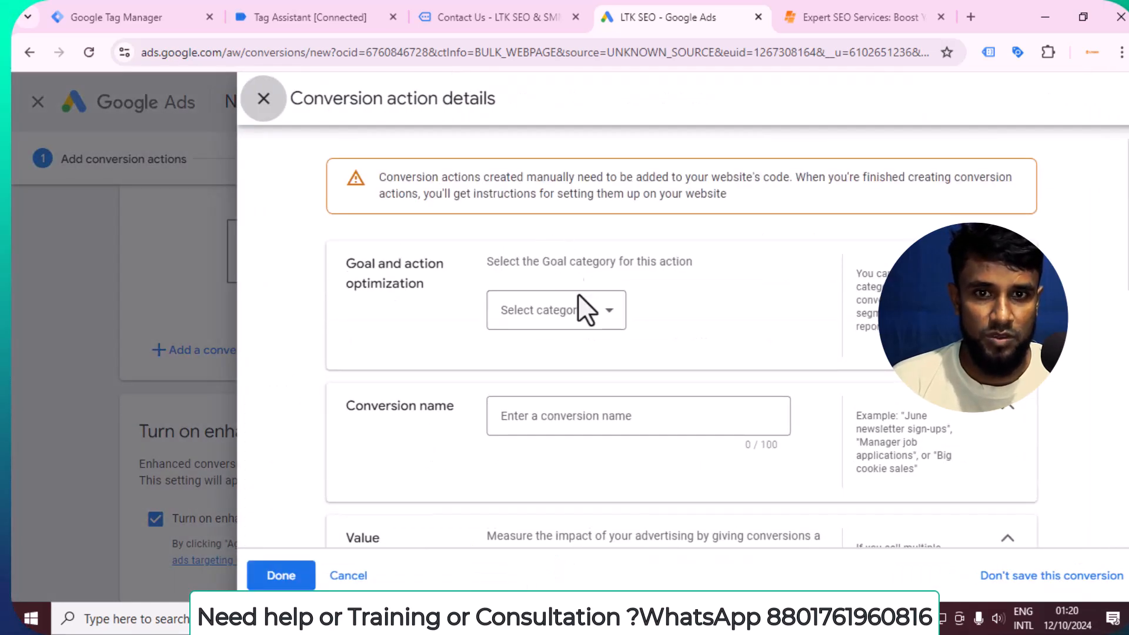
# Set the goal category of the new conversion action to Submit lead form.
pyautogui.click(582, 326)
pyautogui.scroll(-2, 575, 404)
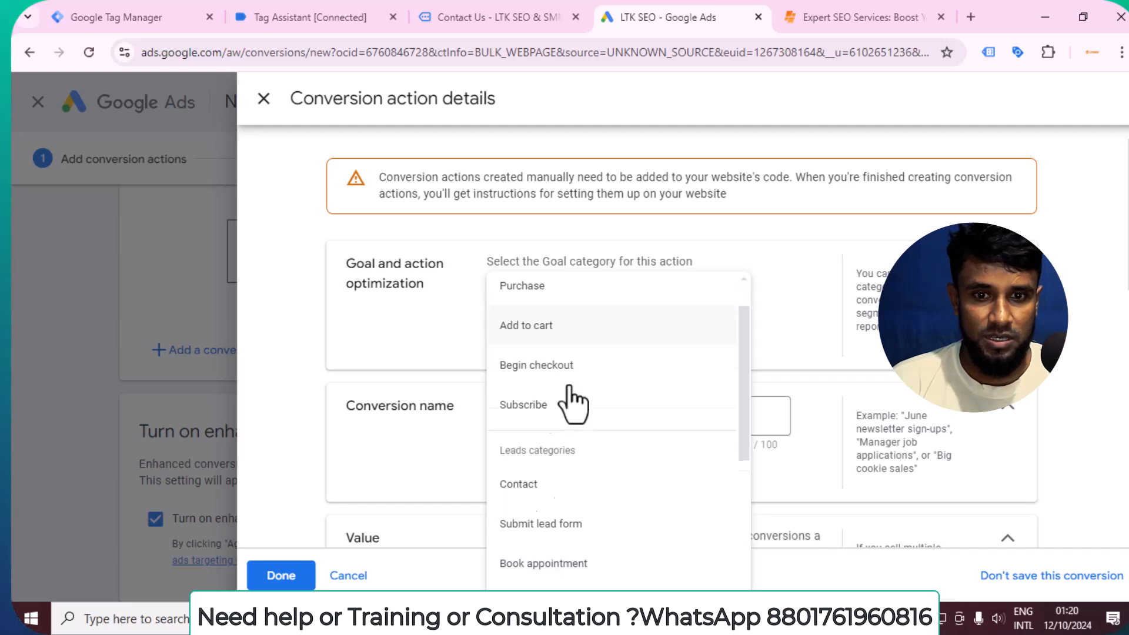
pyautogui.scroll(-4, 569, 389)
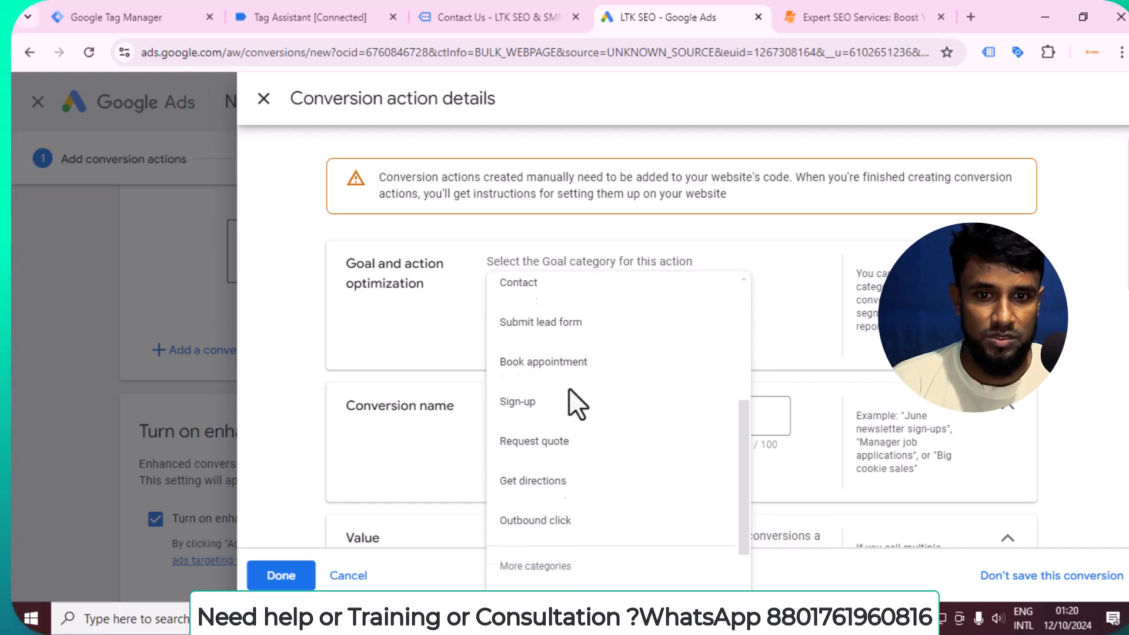
pyautogui.scroll(1, 574, 414)
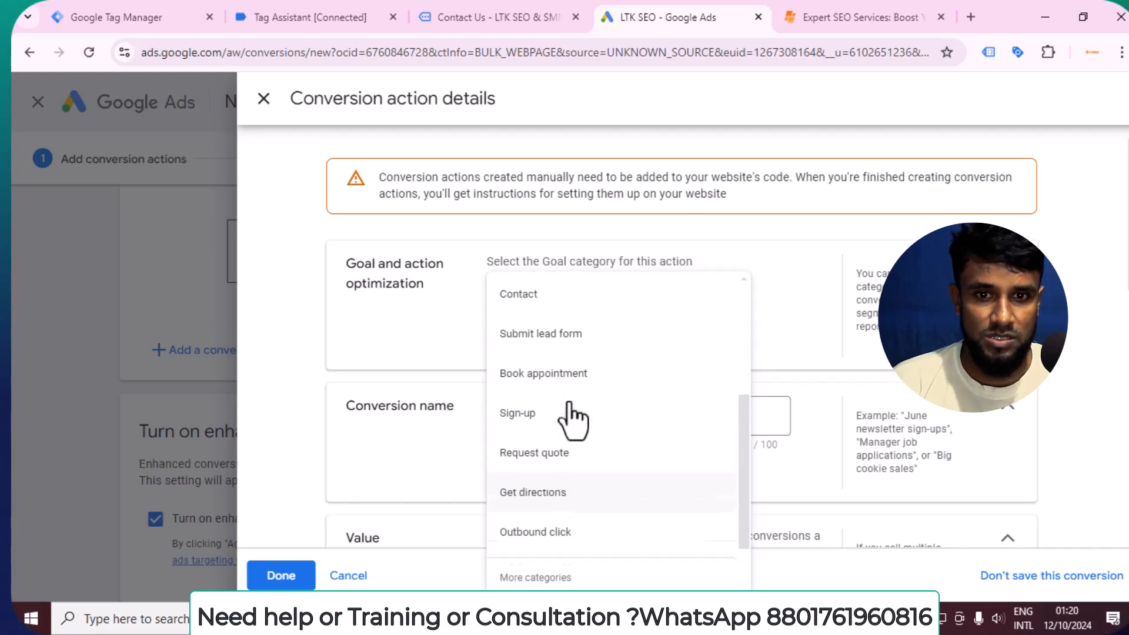
pyautogui.click(544, 347)
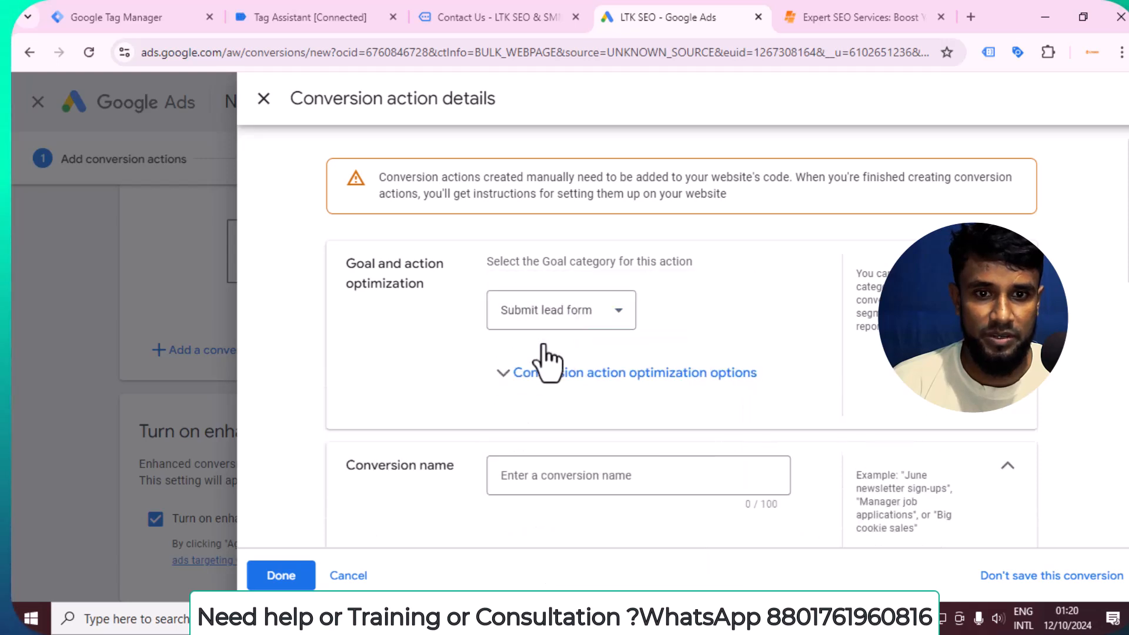
# Name the conversion action Lead Submission, correcting the misspelled second word.
pyautogui.scroll(-1, 548, 361)
pyautogui.click(553, 397)
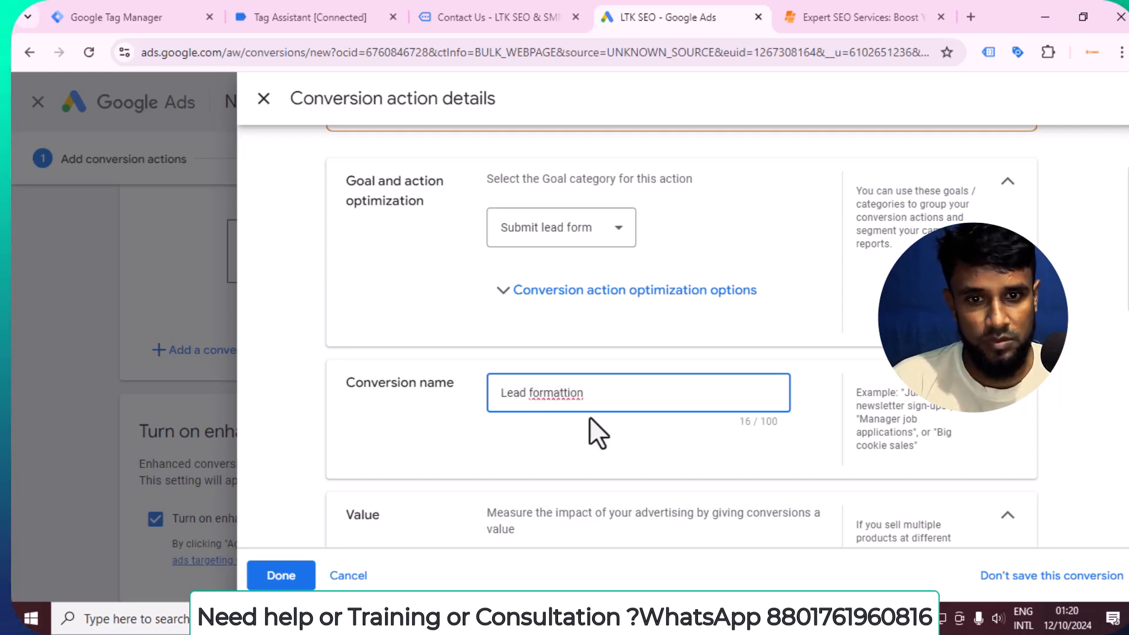
pyautogui.rightClick(558, 400)
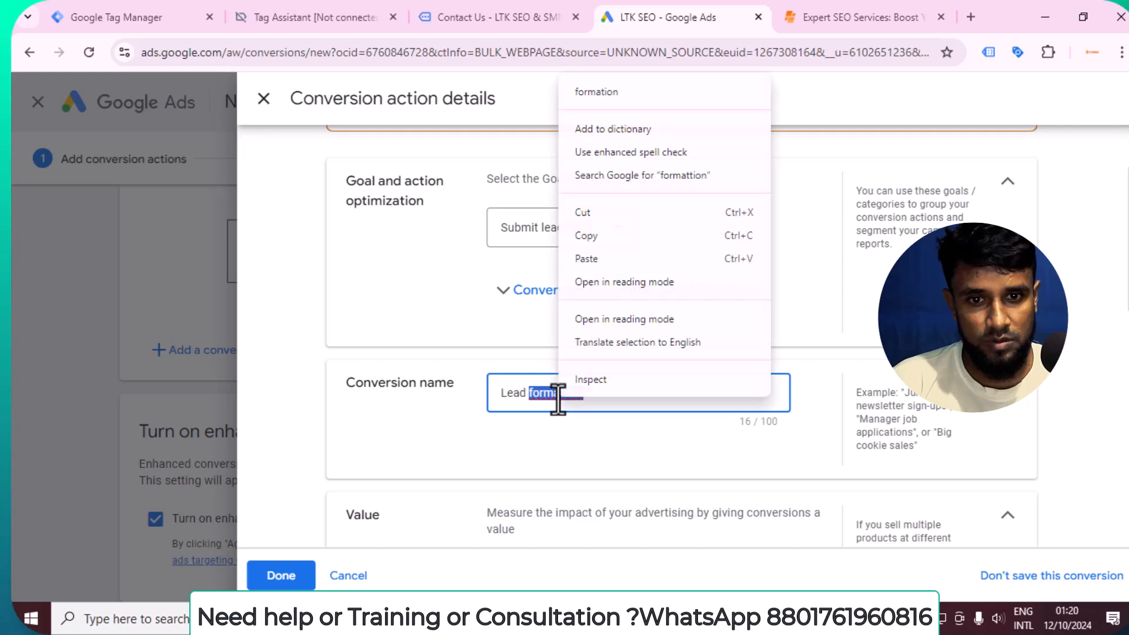
pyautogui.click(605, 92)
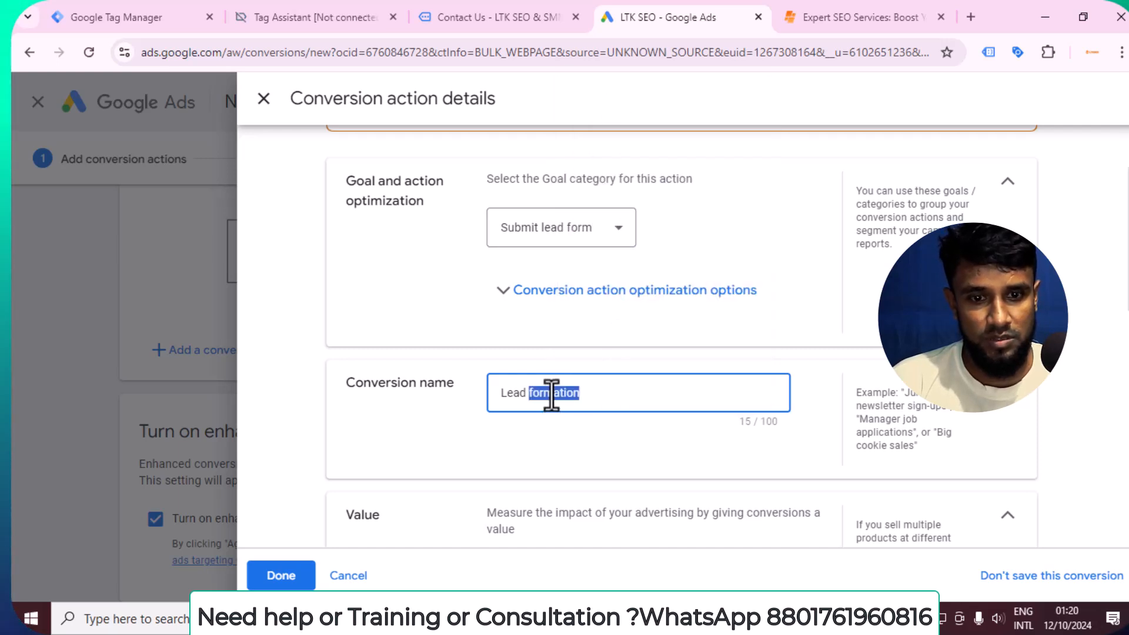
pyautogui.press('BackSpace')
pyautogui.write('S')
pyautogui.write('bmiss')
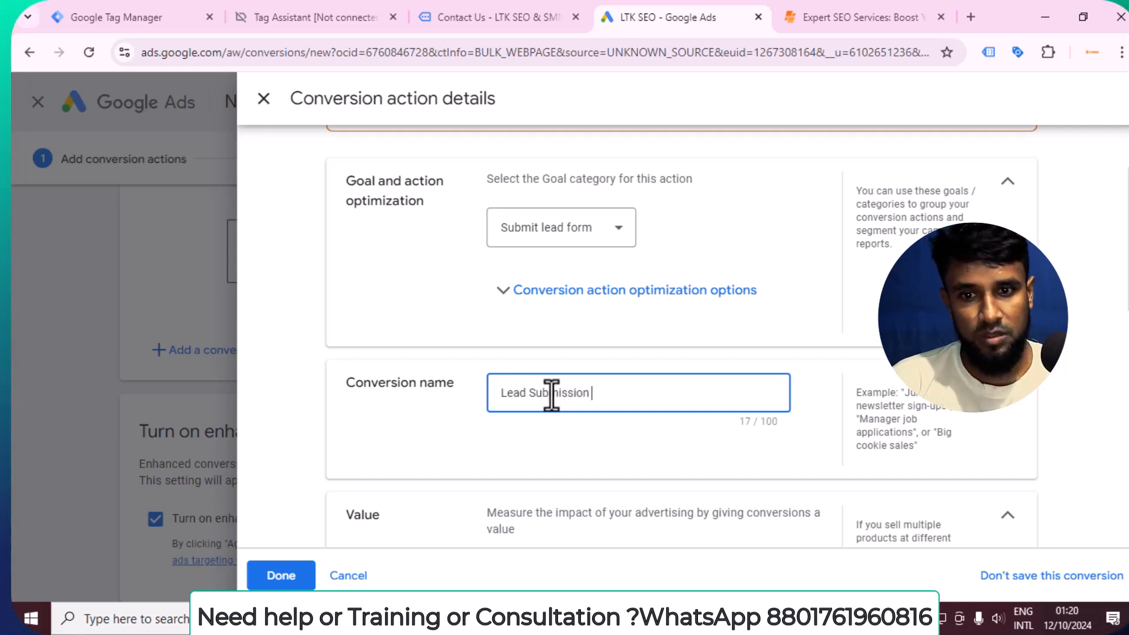
# Choose not to use a value for the conversion action and save its details.
pyautogui.scroll(-4, 552, 394)
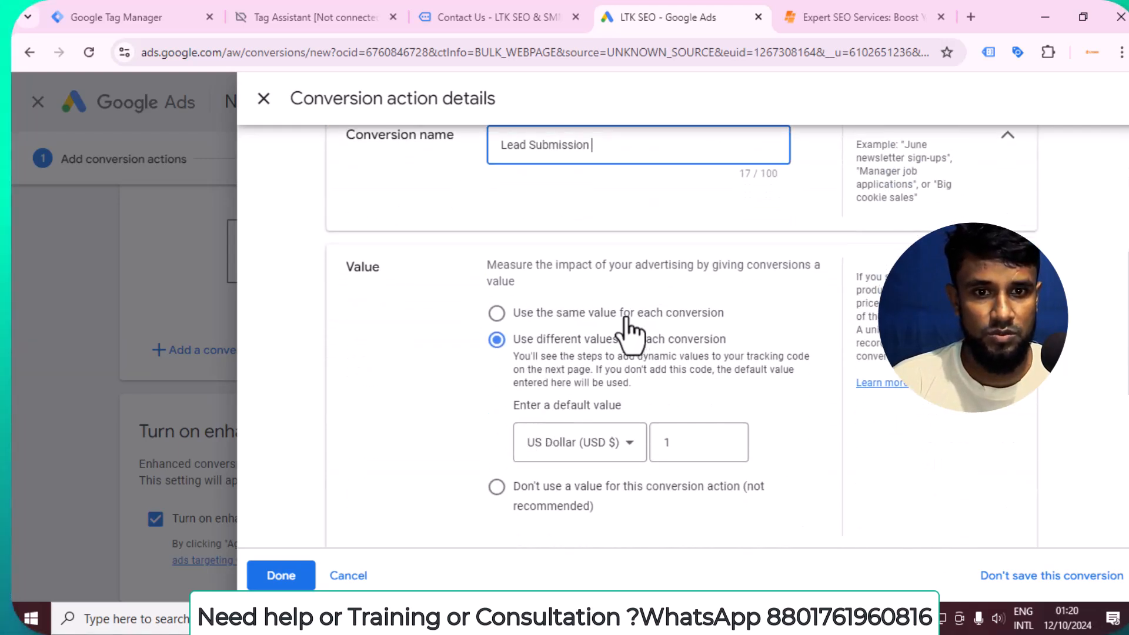
pyautogui.click(496, 493)
pyautogui.scroll(-3, 529, 470)
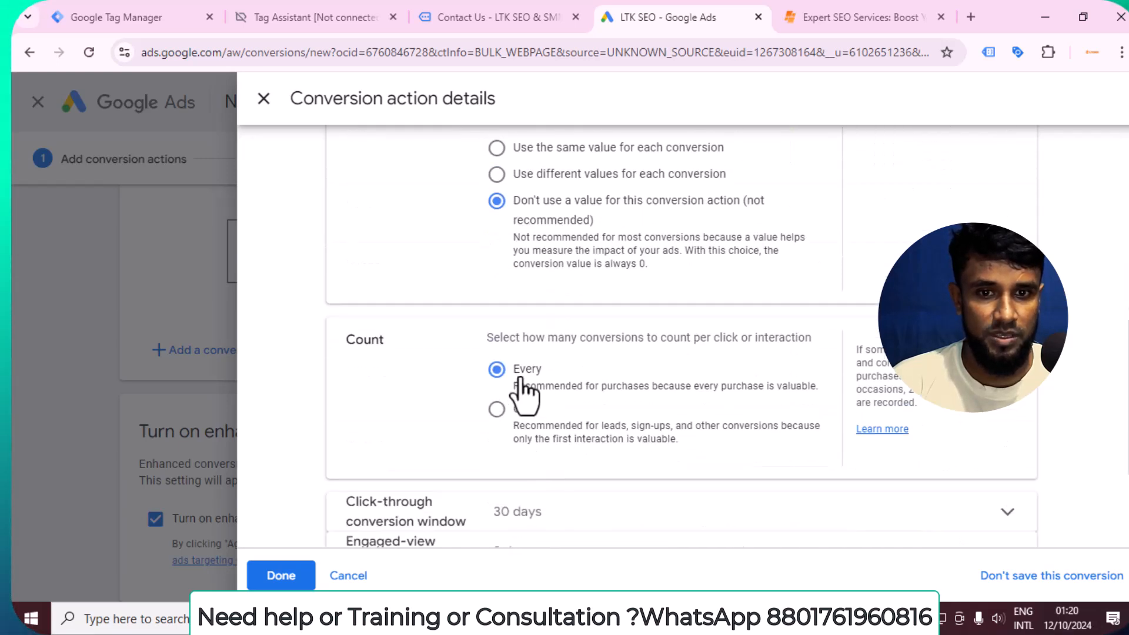
pyautogui.scroll(-3, 541, 365)
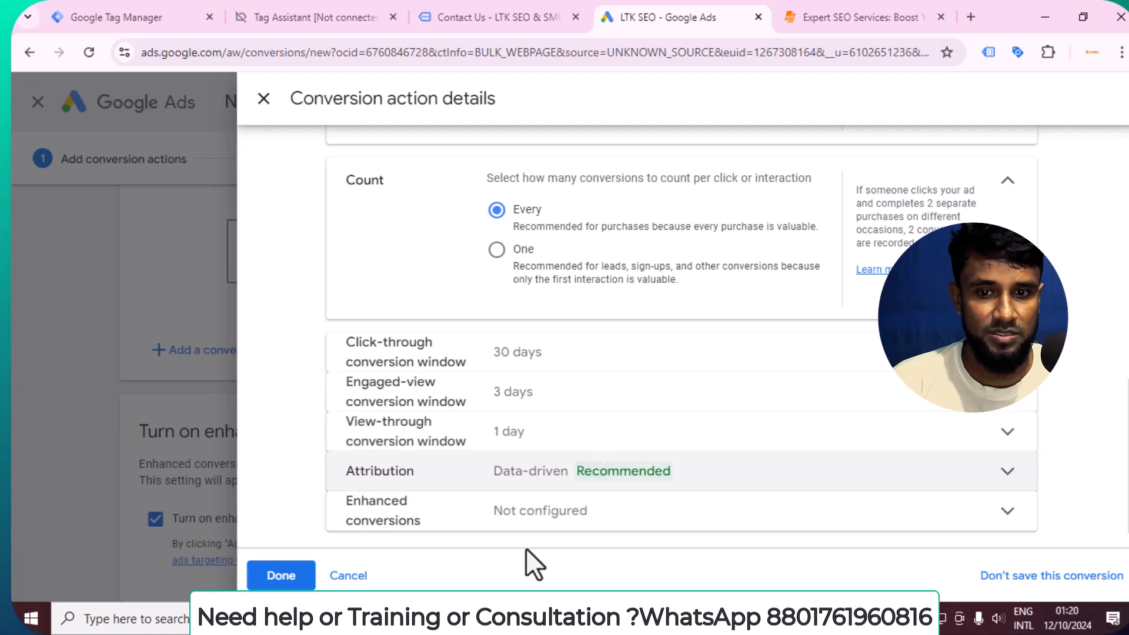
pyautogui.click(280, 575)
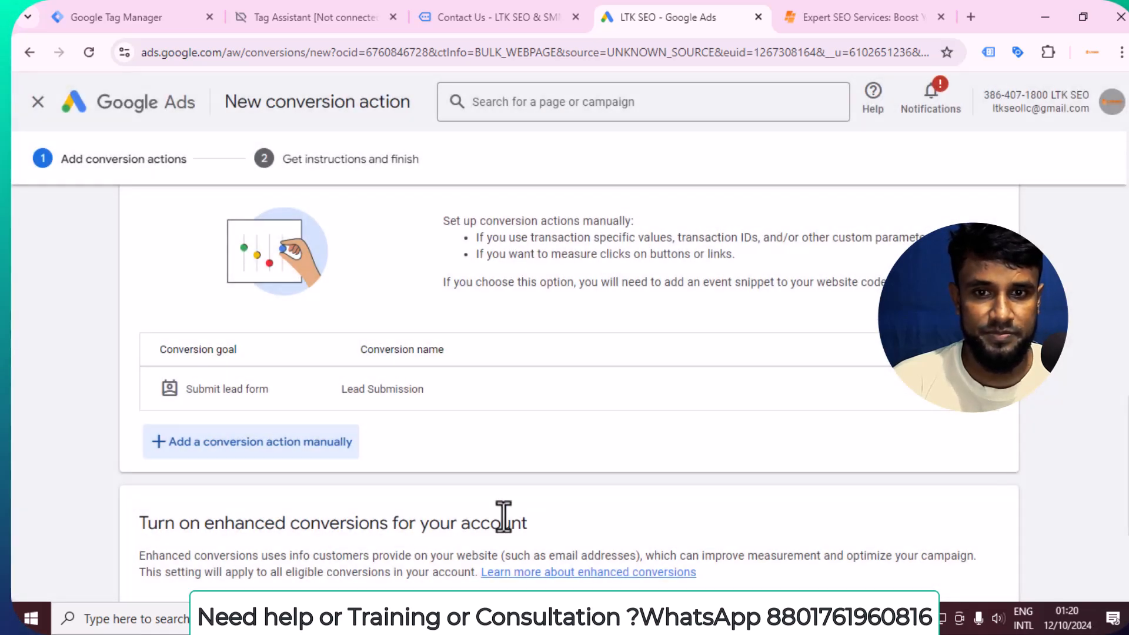
# Agree and continue with enhanced conversions turned on, and show the setup instructions for using Google Tag Manager.
pyautogui.scroll(-3, 346, 396)
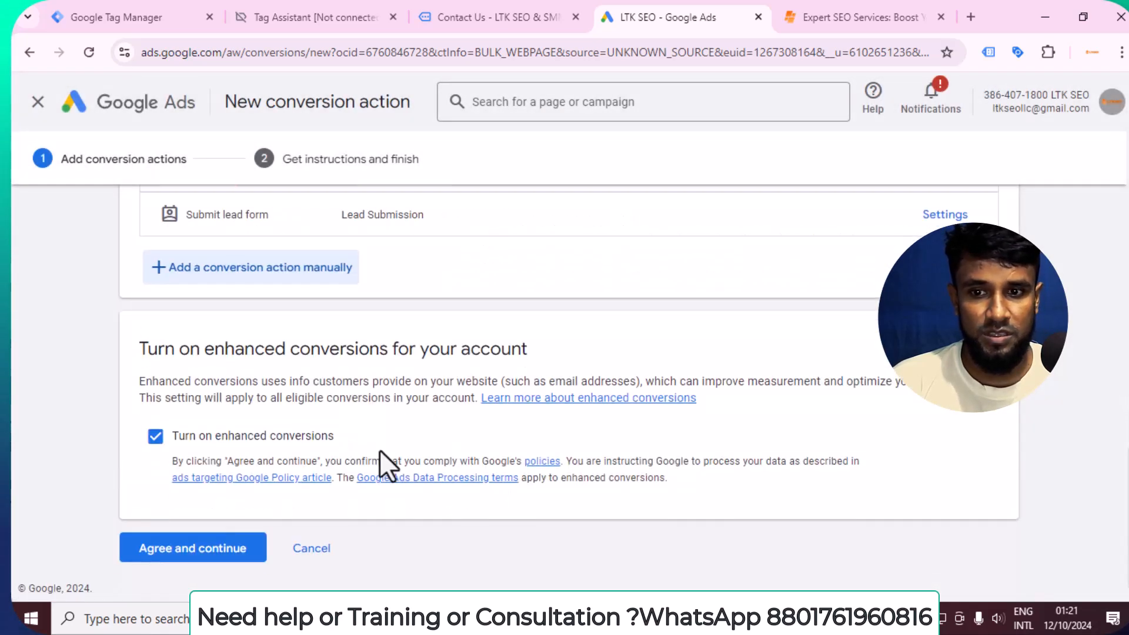
pyautogui.click(235, 552)
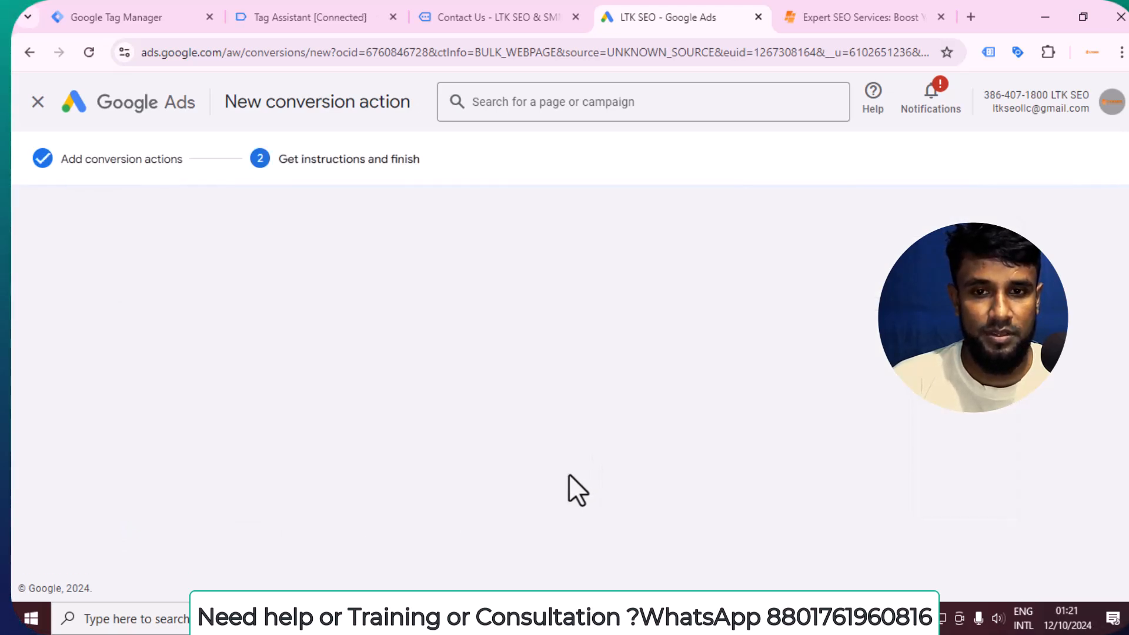
pyautogui.scroll(-1, 502, 446)
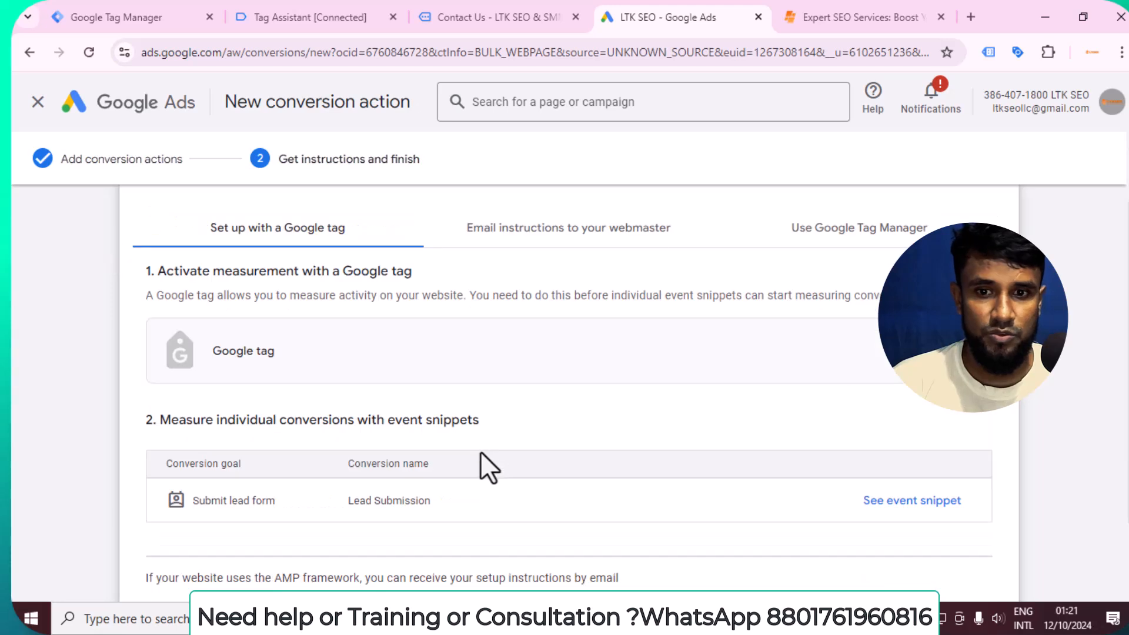
pyautogui.scroll(-1, 295, 368)
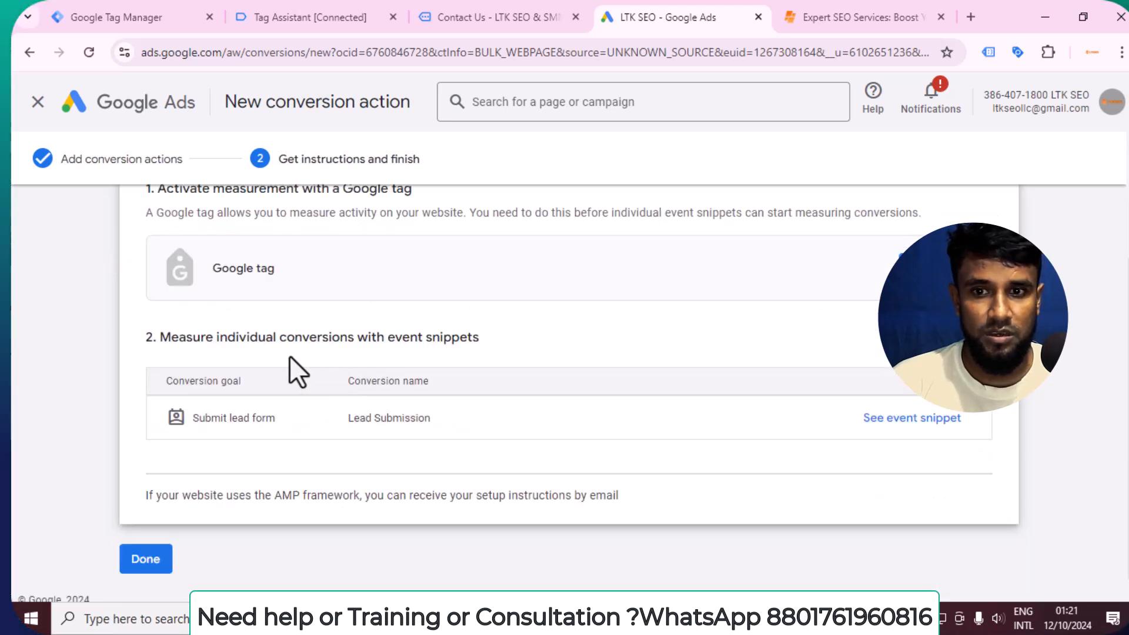
pyautogui.scroll(2, 411, 405)
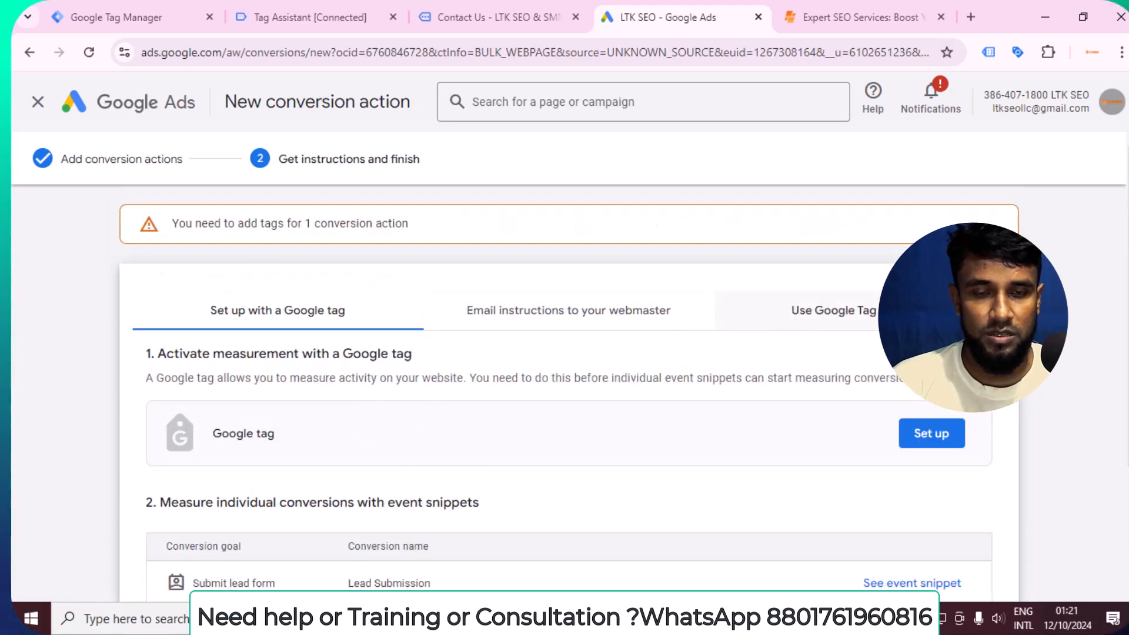
pyautogui.click(860, 323)
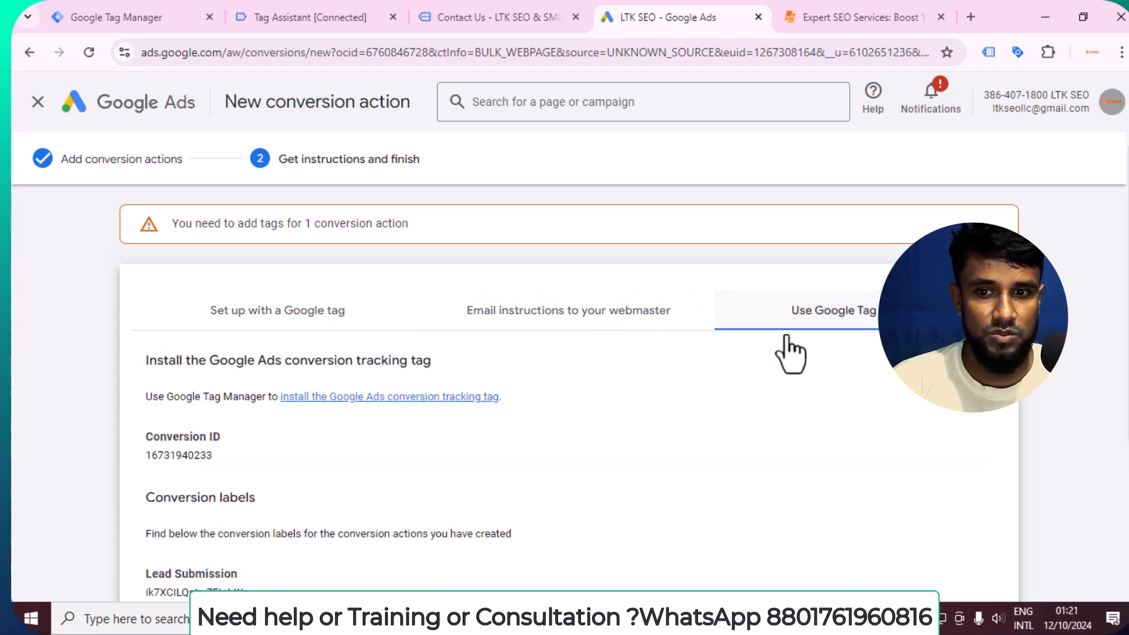
# Copy the Conversion ID from the Google Tag Manager installation instructions.
pyautogui.scroll(-2, 755, 353)
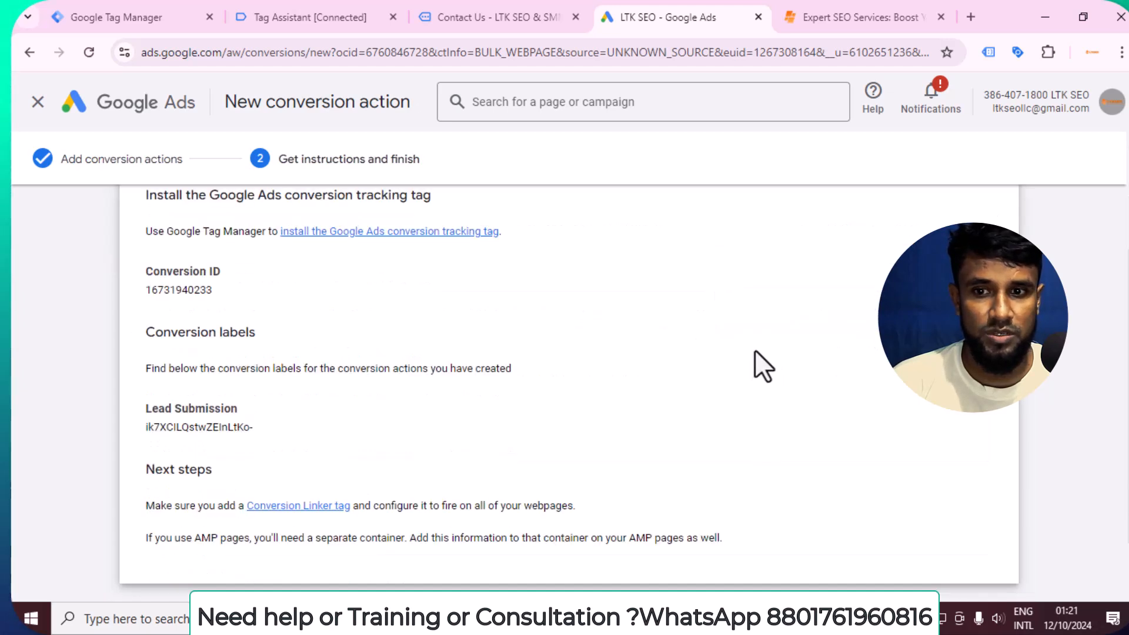
pyautogui.rightClick(191, 289)
pyautogui.click(255, 310)
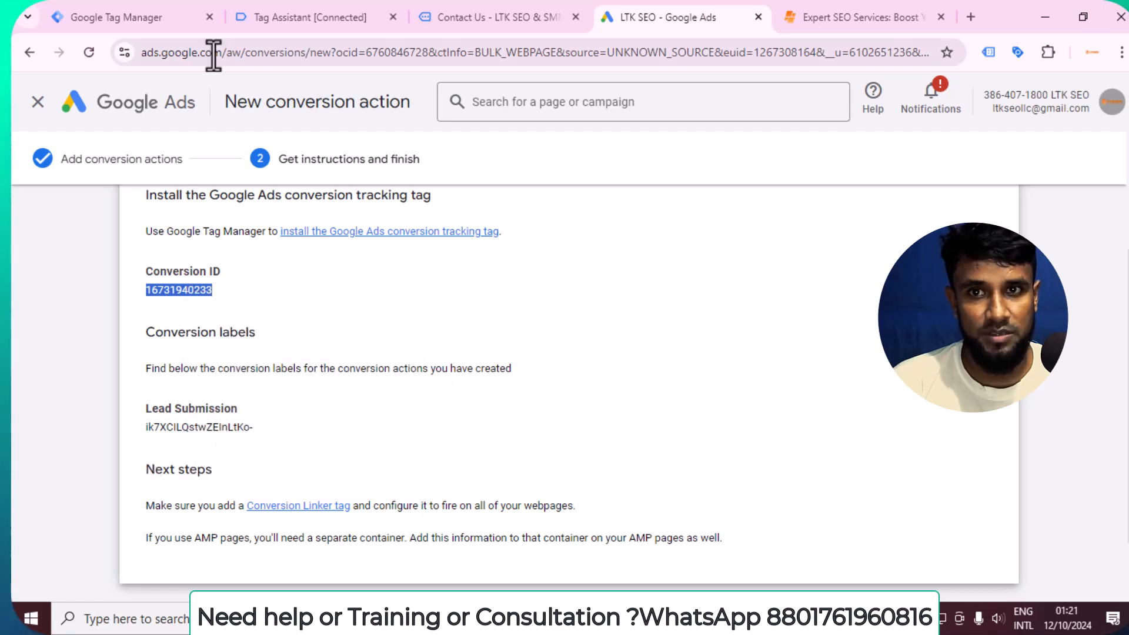
# Switch to the ltkseo.com container in Google Tag Manager and create a new tag named Lead Submission.
pyautogui.click(141, 14)
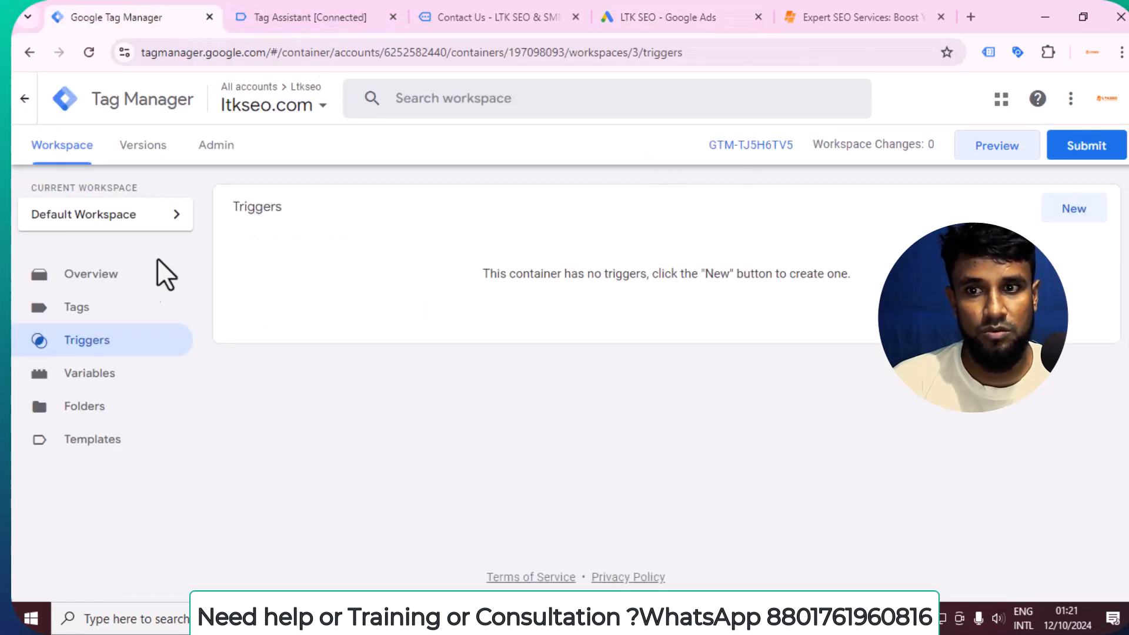
pyautogui.click(104, 315)
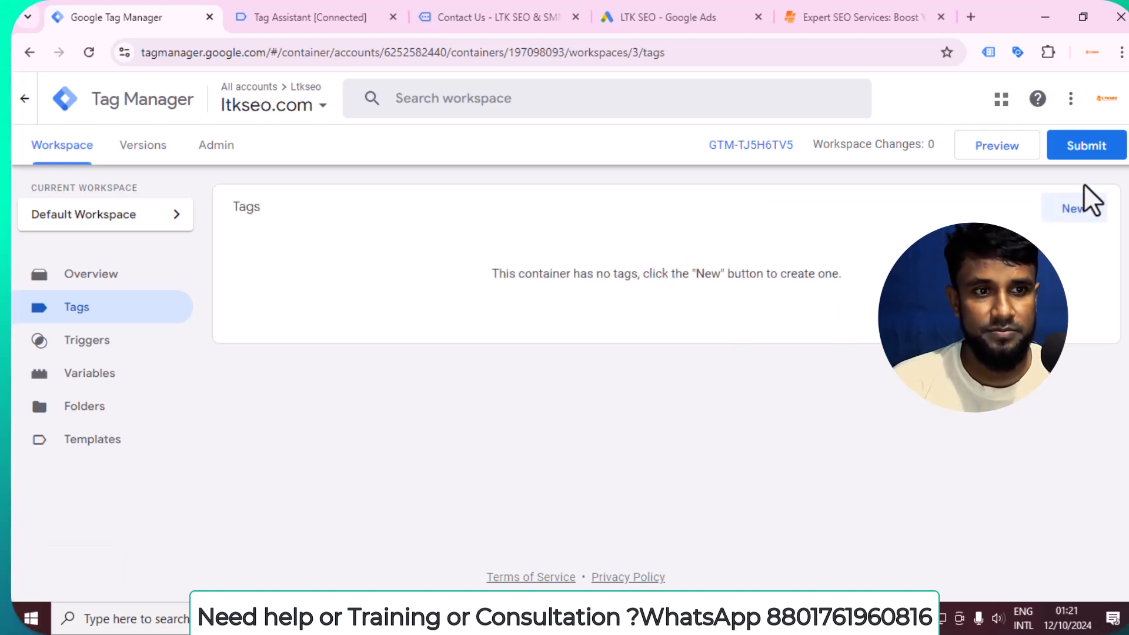
pyautogui.click(1068, 213)
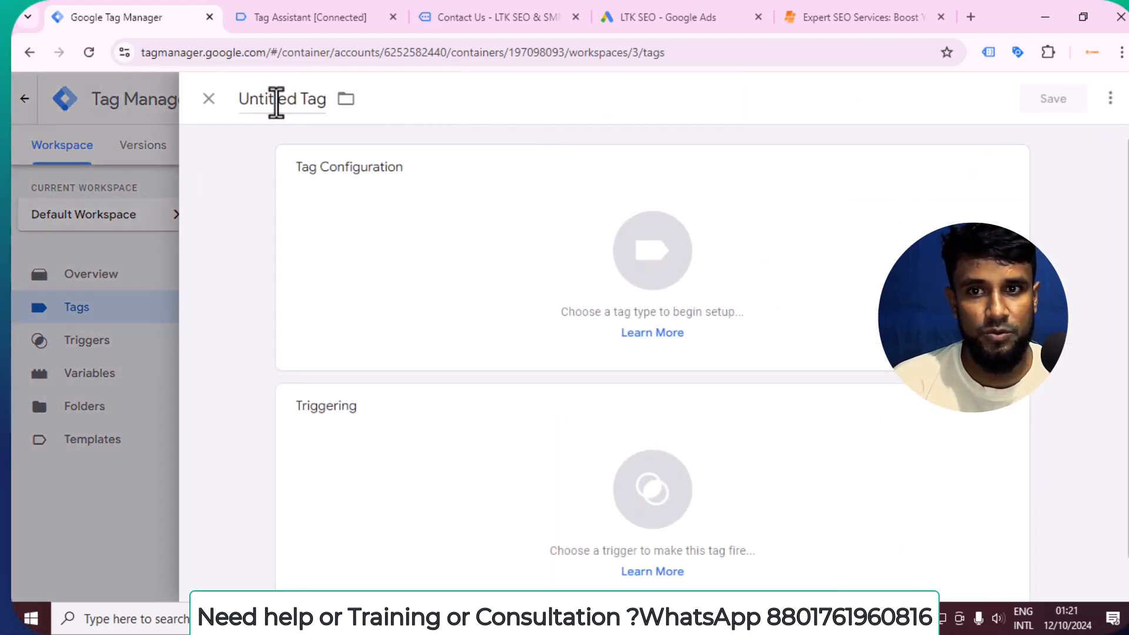
pyautogui.click(276, 100)
pyautogui.write('Lead Submisson')
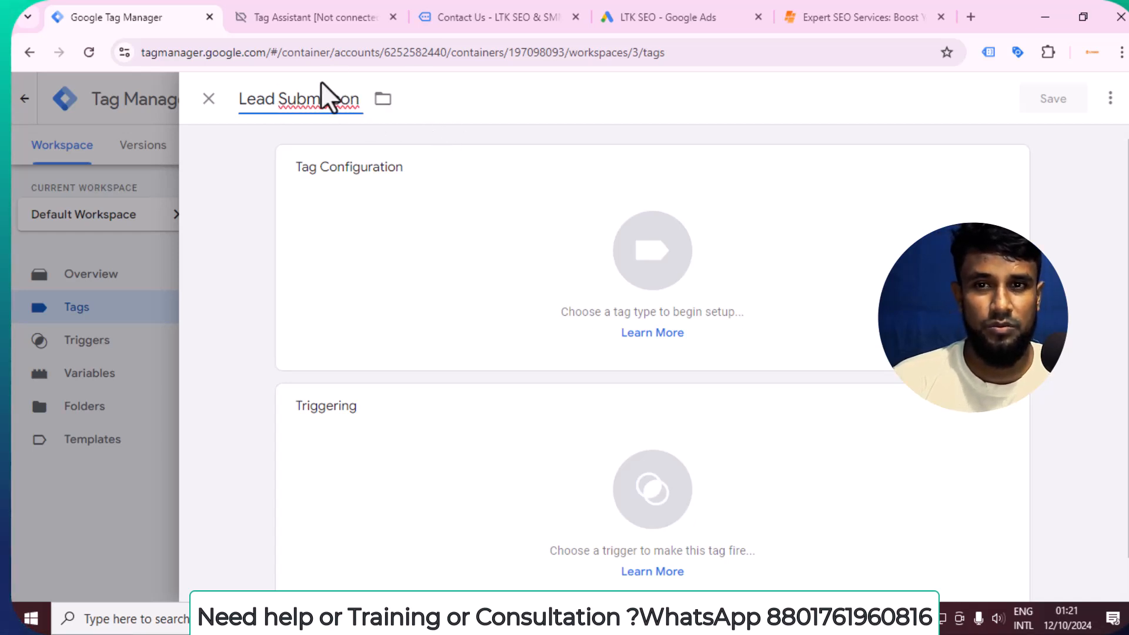
pyautogui.rightClick(318, 101)
pyautogui.click(372, 131)
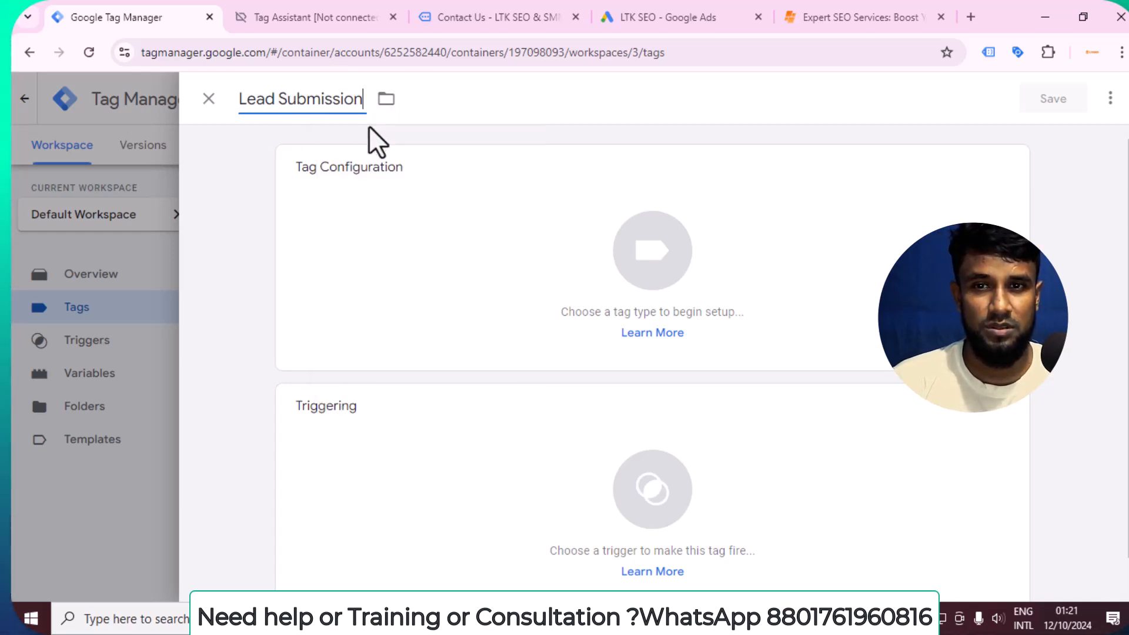
# Set the Lead Submission tag's type to Google Ads Conversion Tracking.
pyautogui.click(450, 239)
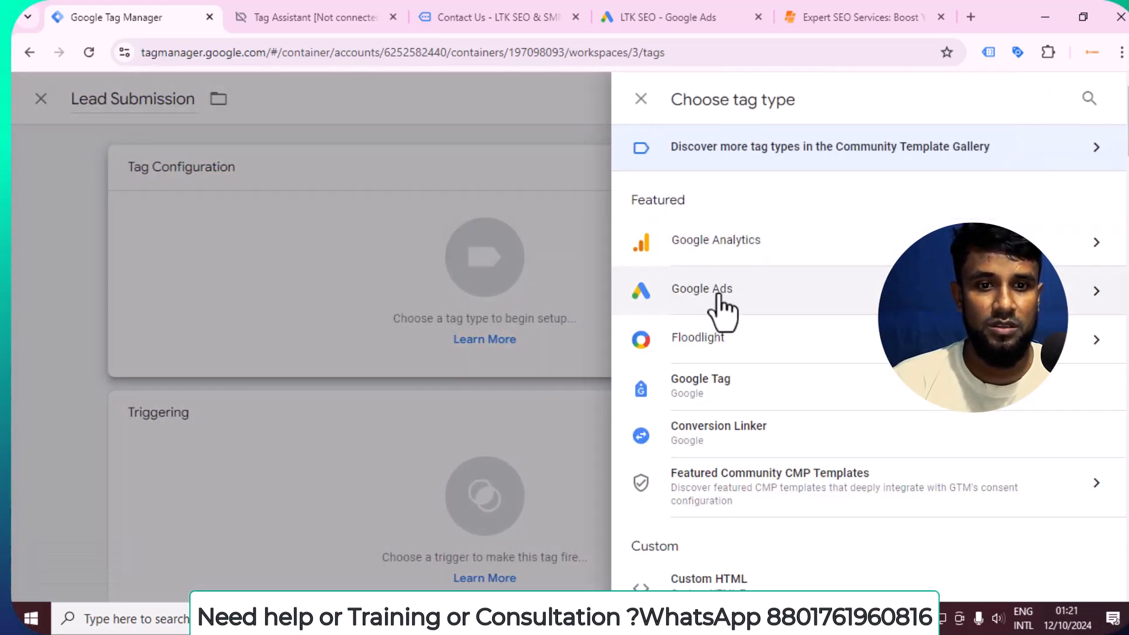
pyautogui.click(722, 300)
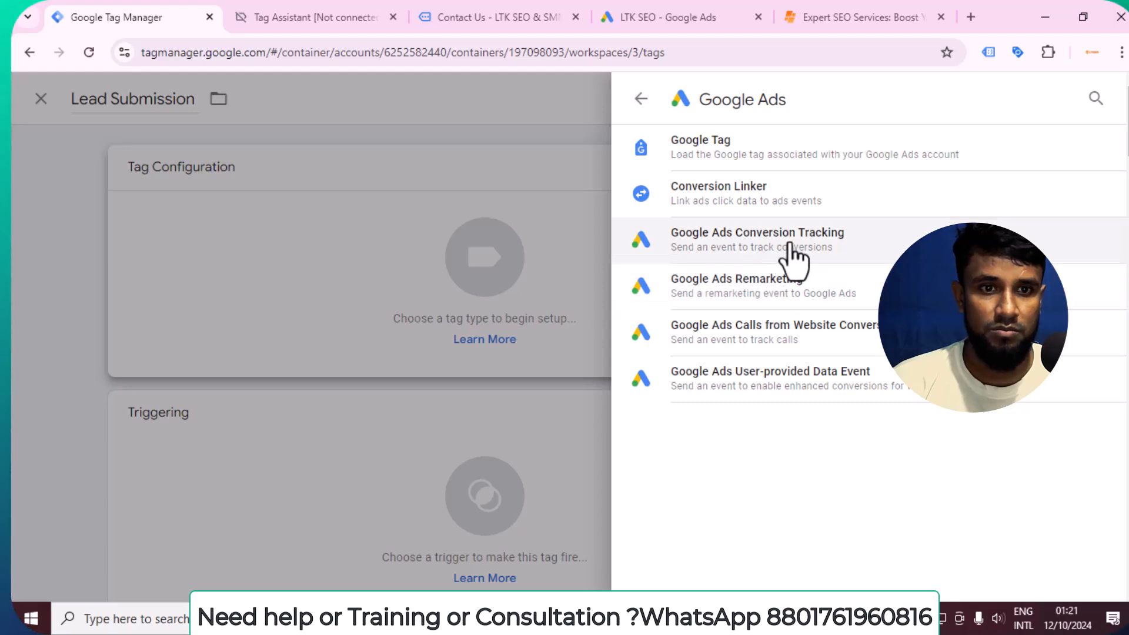
pyautogui.click(886, 259)
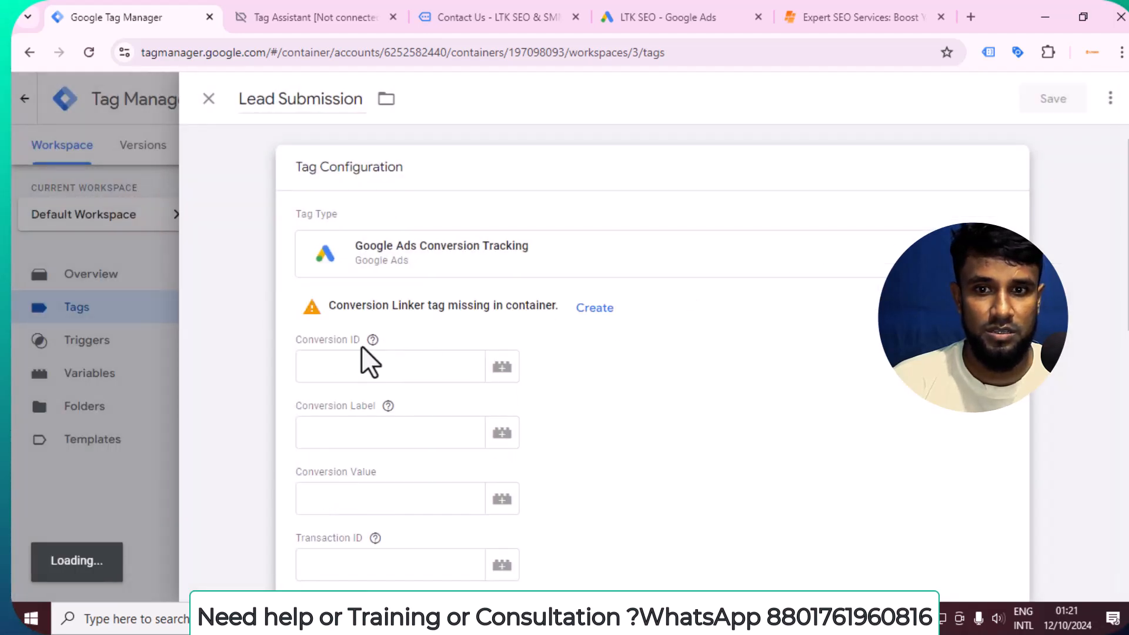
# Paste the copied conversion ID into the Conversion ID of the Lead Submission tag.
pyautogui.moveTo(372, 340)
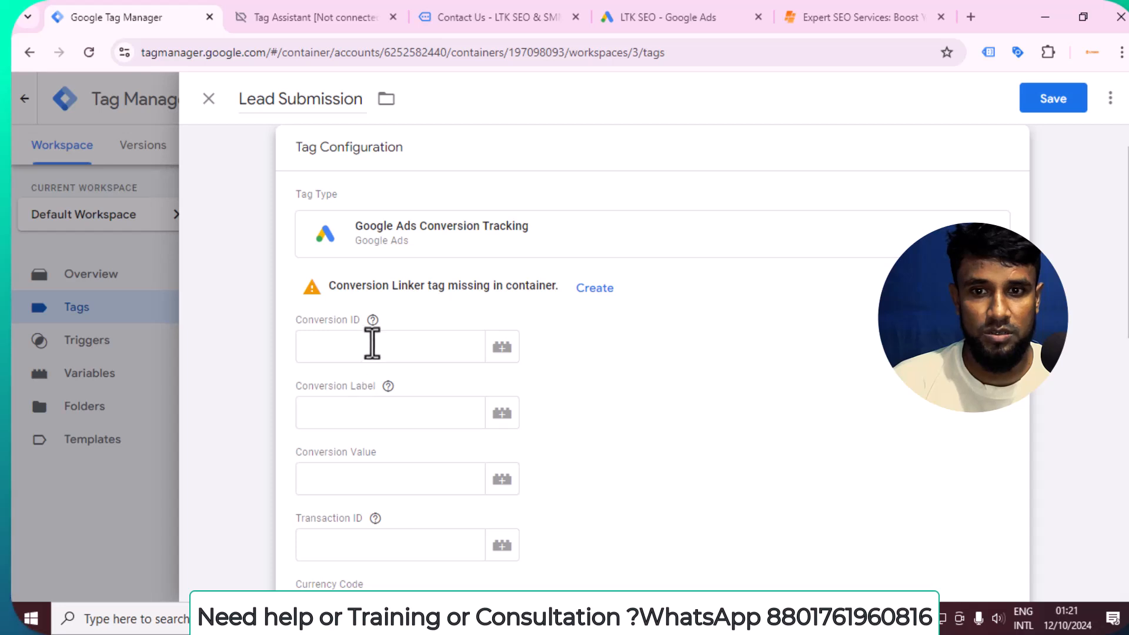
pyautogui.rightClick(374, 340)
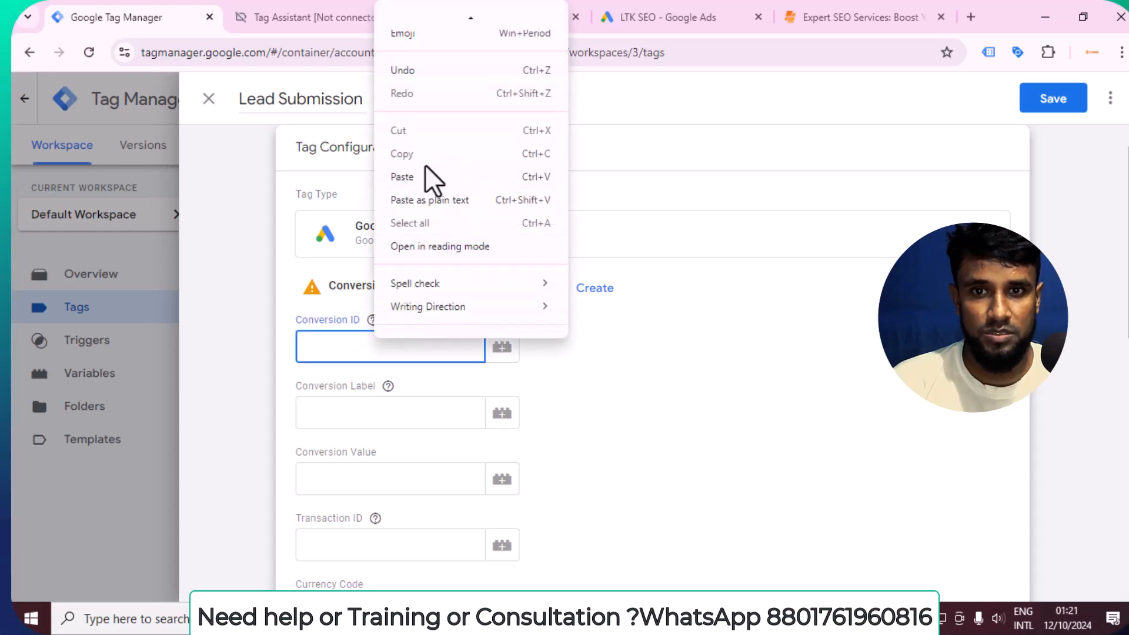
pyautogui.click(419, 178)
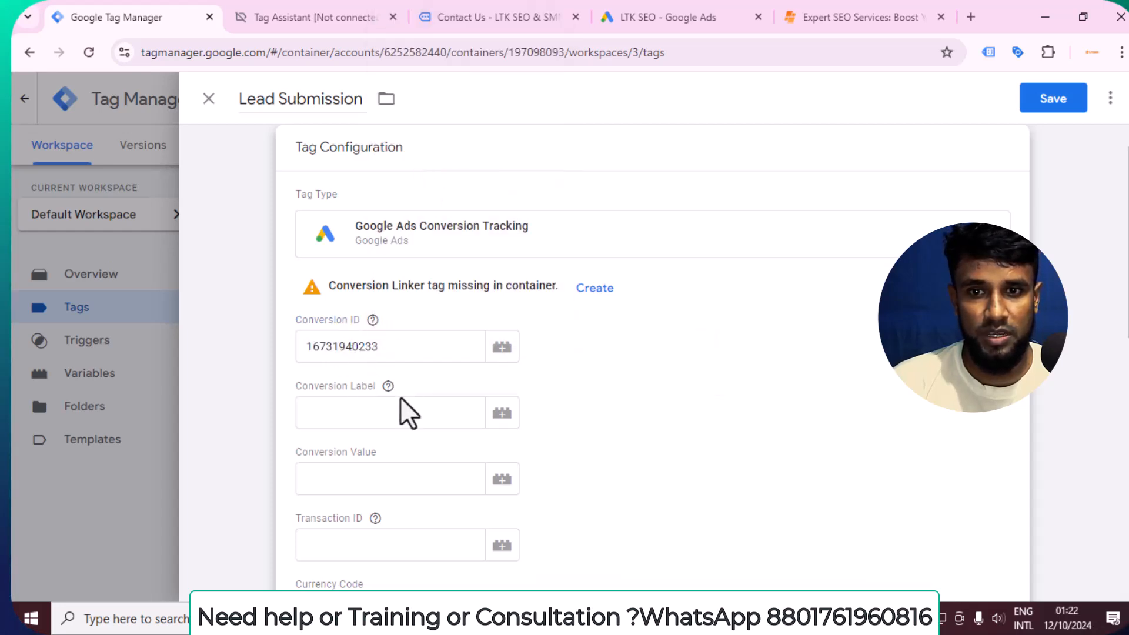
# Try to copy the Lead Submission conversion label from Google Ads and paste the clipboard value into the tag's Conversion Label in Google Tag Manager.
pyautogui.click(369, 426)
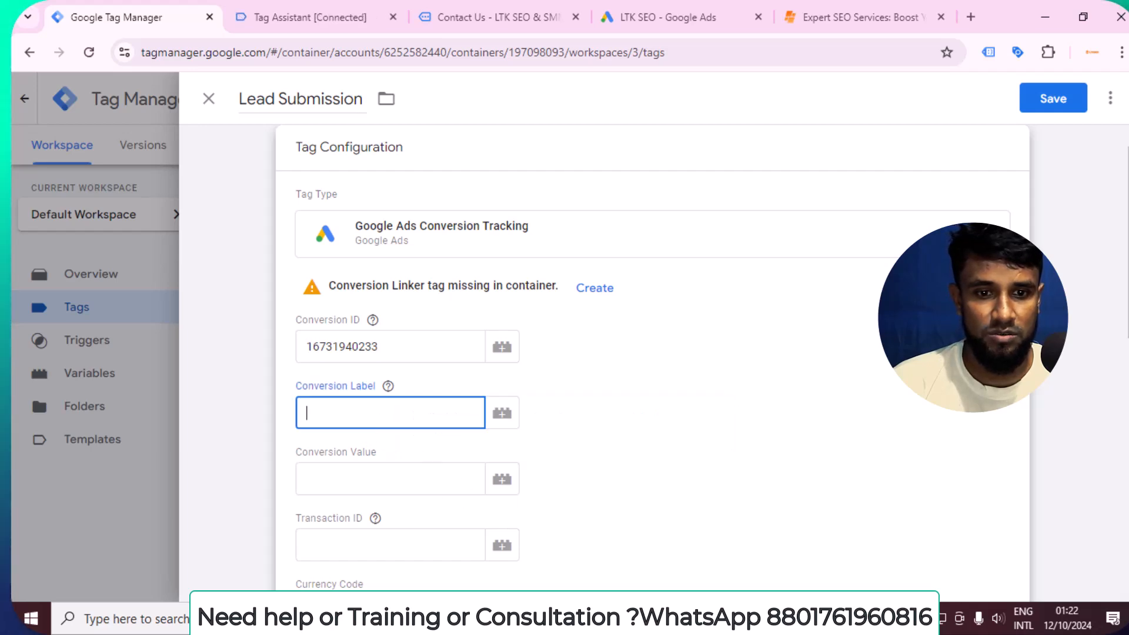
pyautogui.click(576, 618)
pyautogui.click(605, 618)
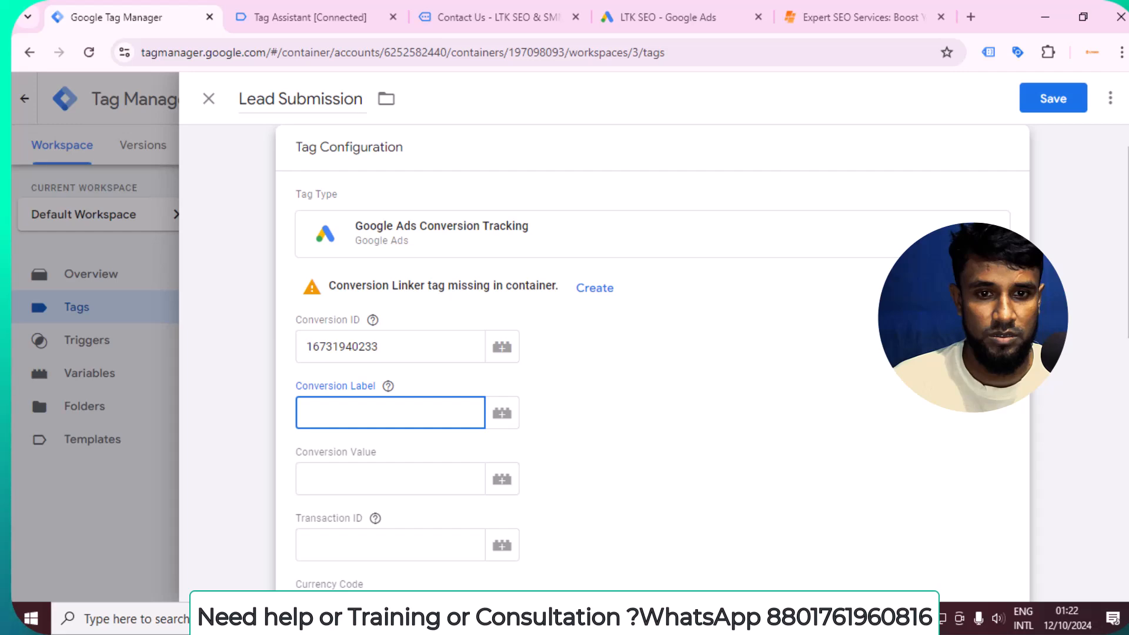
pyautogui.click(576, 618)
pyautogui.click(576, 618)
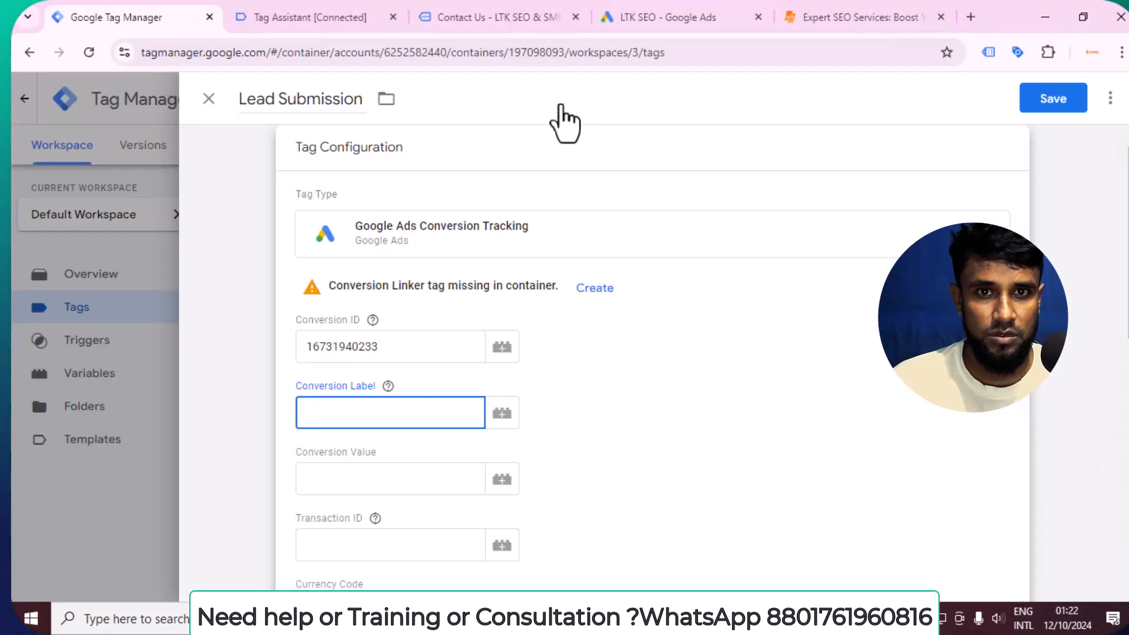
pyautogui.click(633, 16)
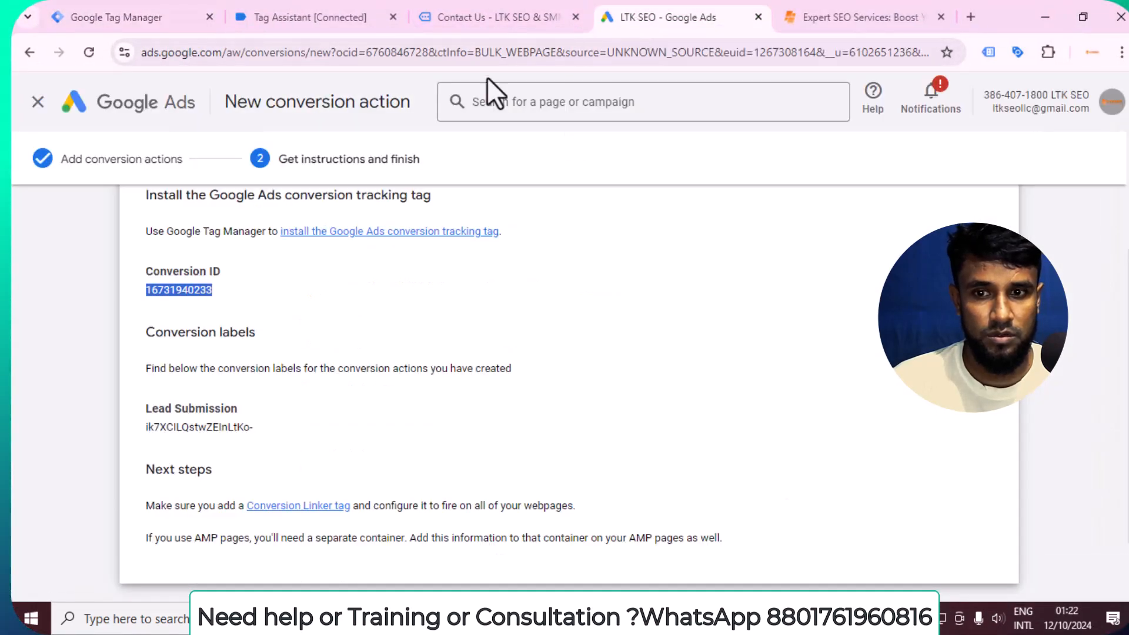
pyautogui.tripleClick(200, 427)
pyautogui.rightClick(200, 428)
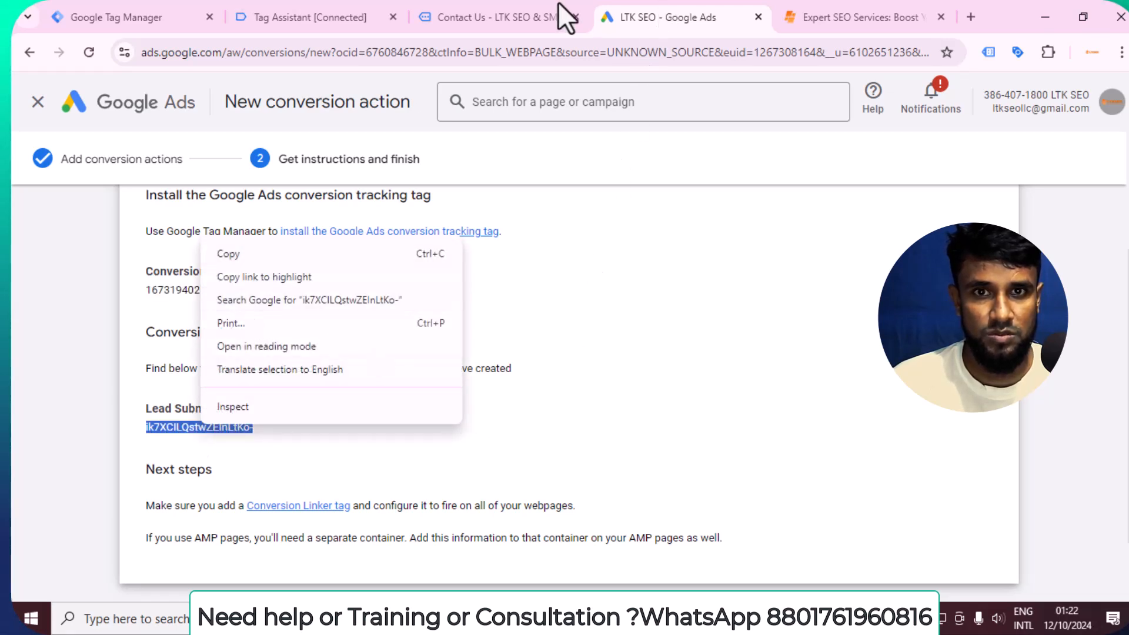
pyautogui.click(189, 14)
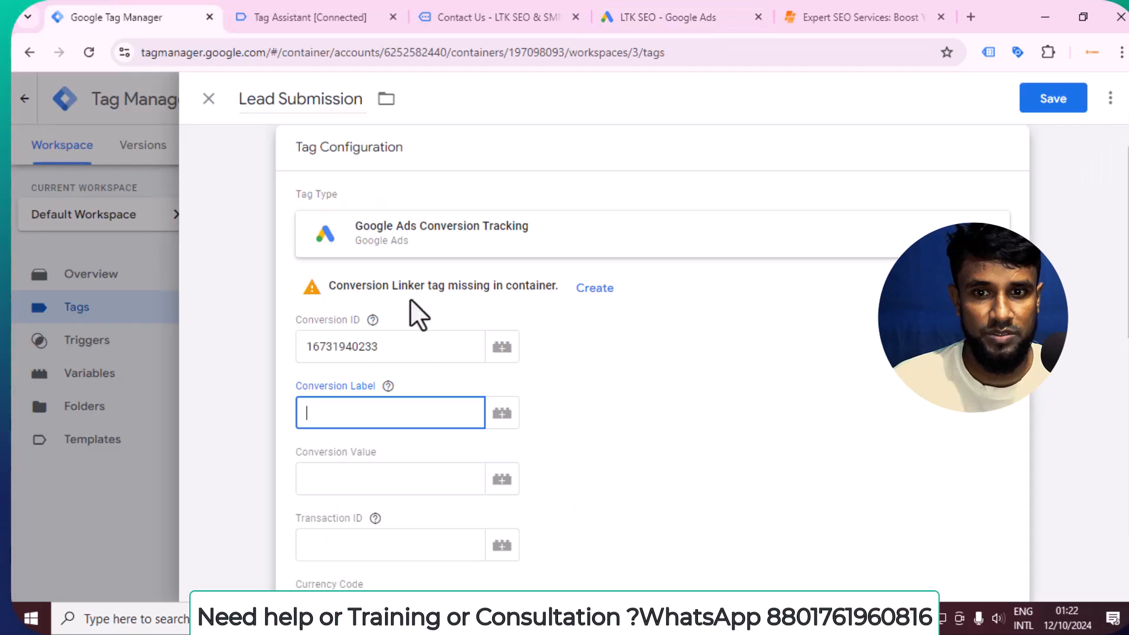
pyautogui.rightClick(353, 423)
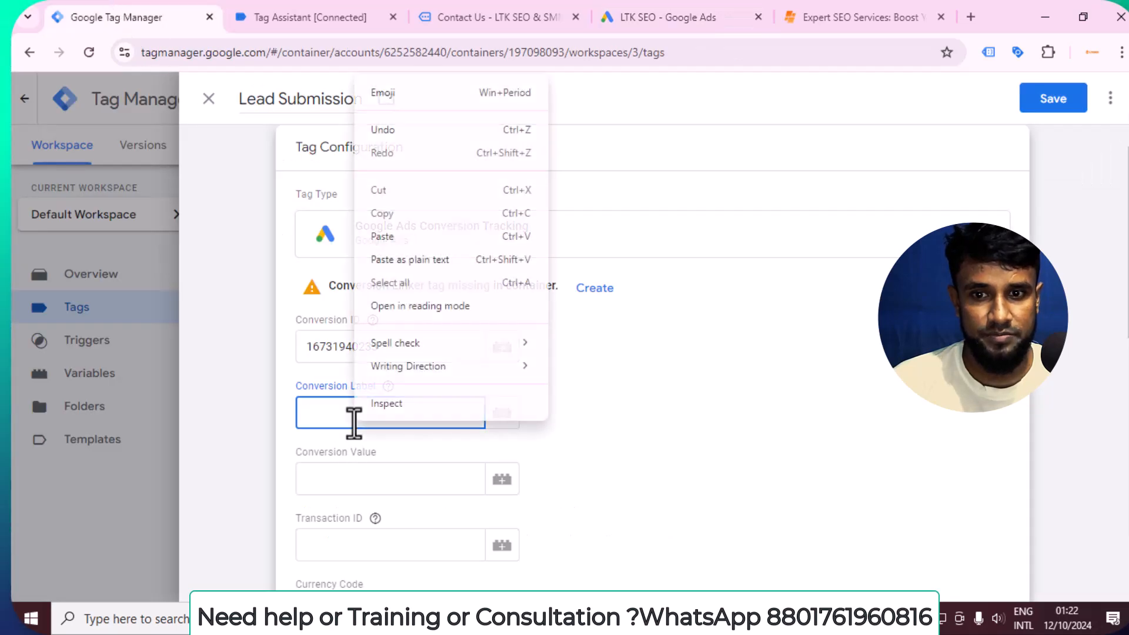
pyautogui.click(403, 247)
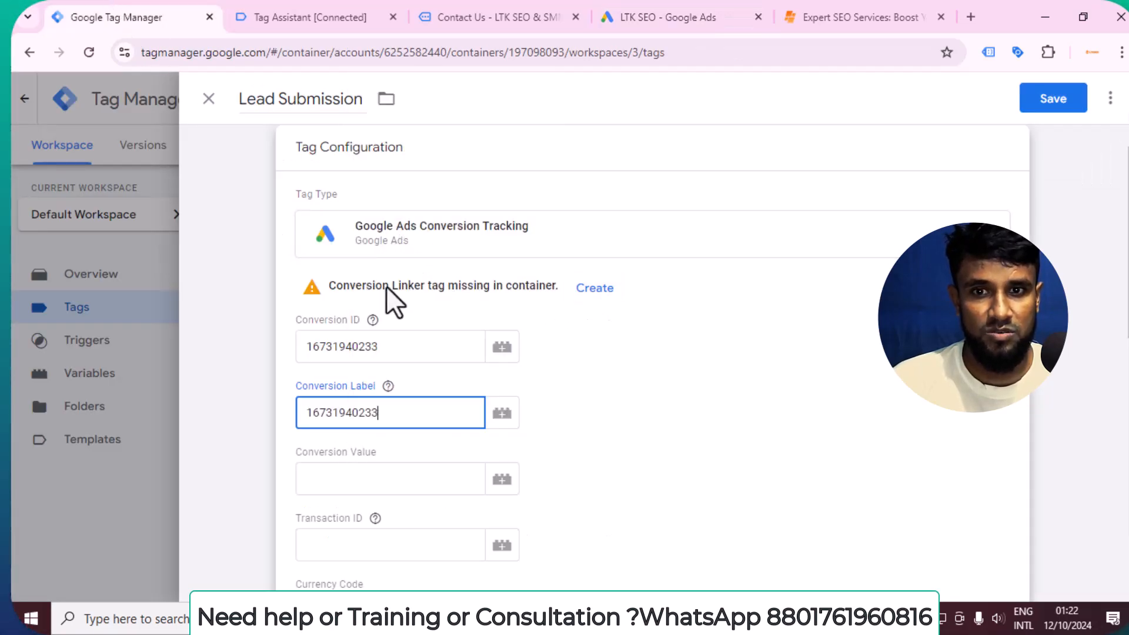
# Create the missing Conversion Linker tag firing on All Pages and save it under the name Conversion Linker.
pyautogui.click(595, 288)
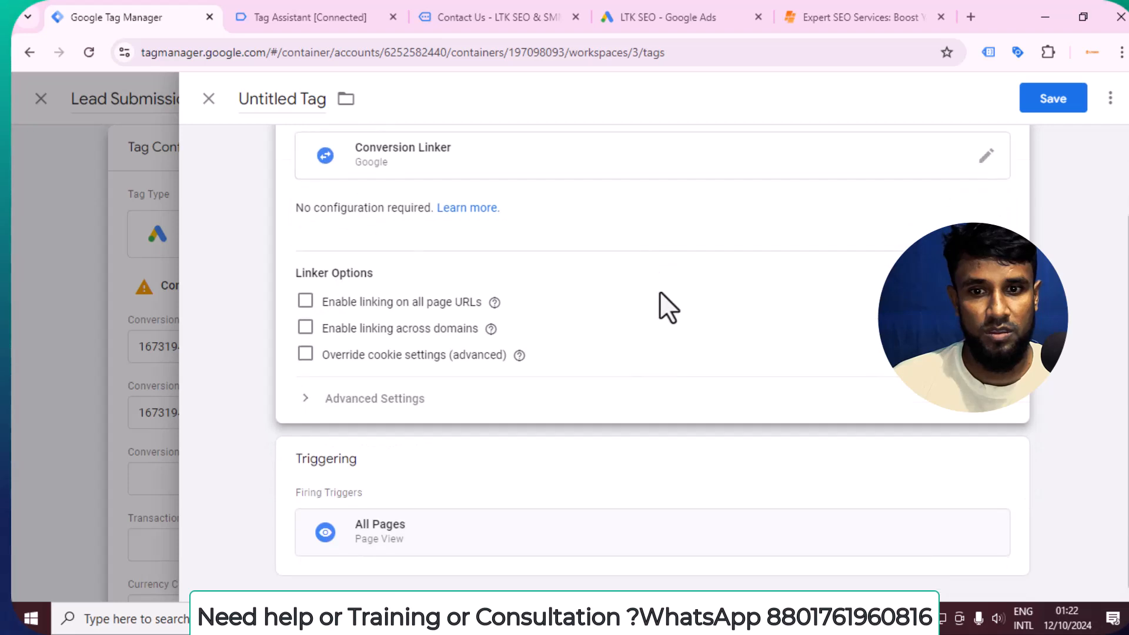
pyautogui.click(1052, 99)
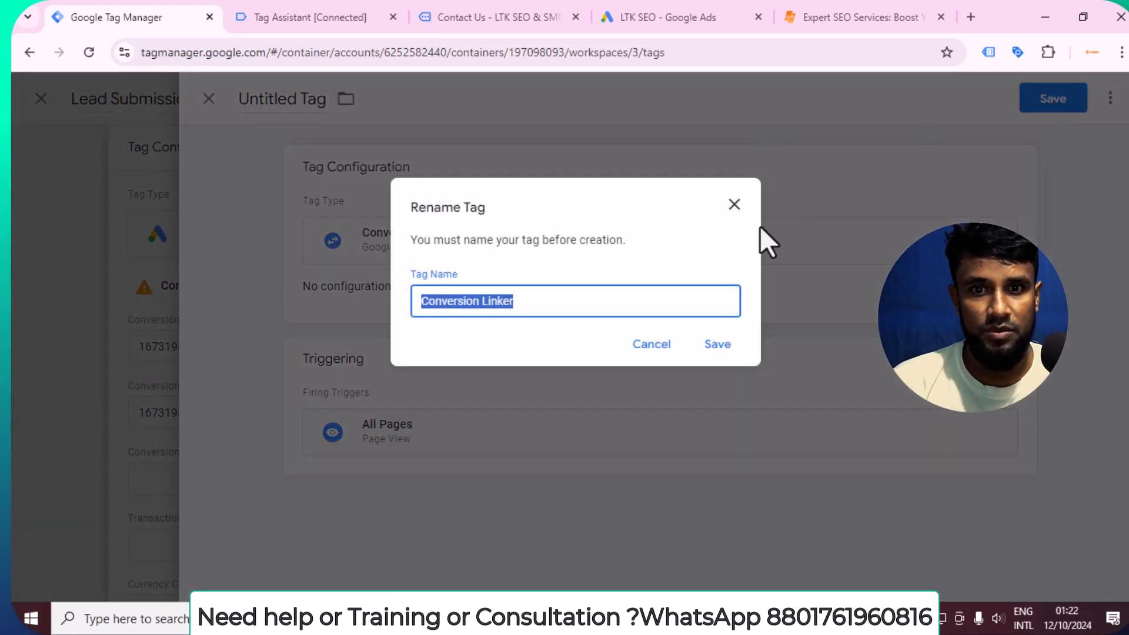
pyautogui.click(714, 345)
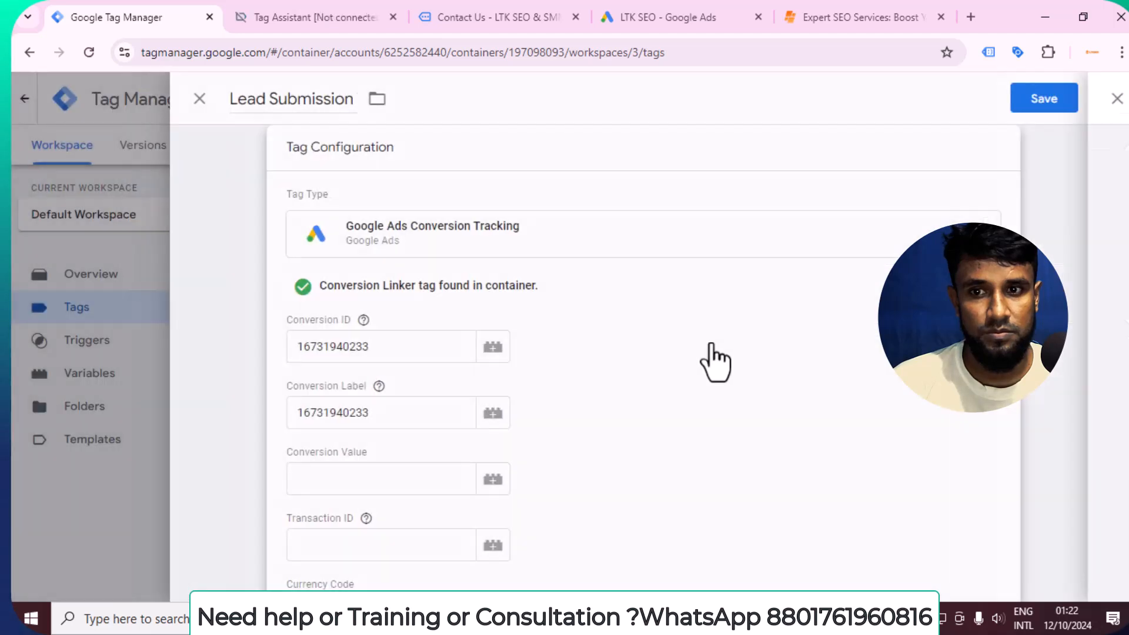
# Open the list of firing triggers for the Lead Submission tag.
pyautogui.scroll(-5, 429, 328)
pyautogui.scroll(-5, 425, 328)
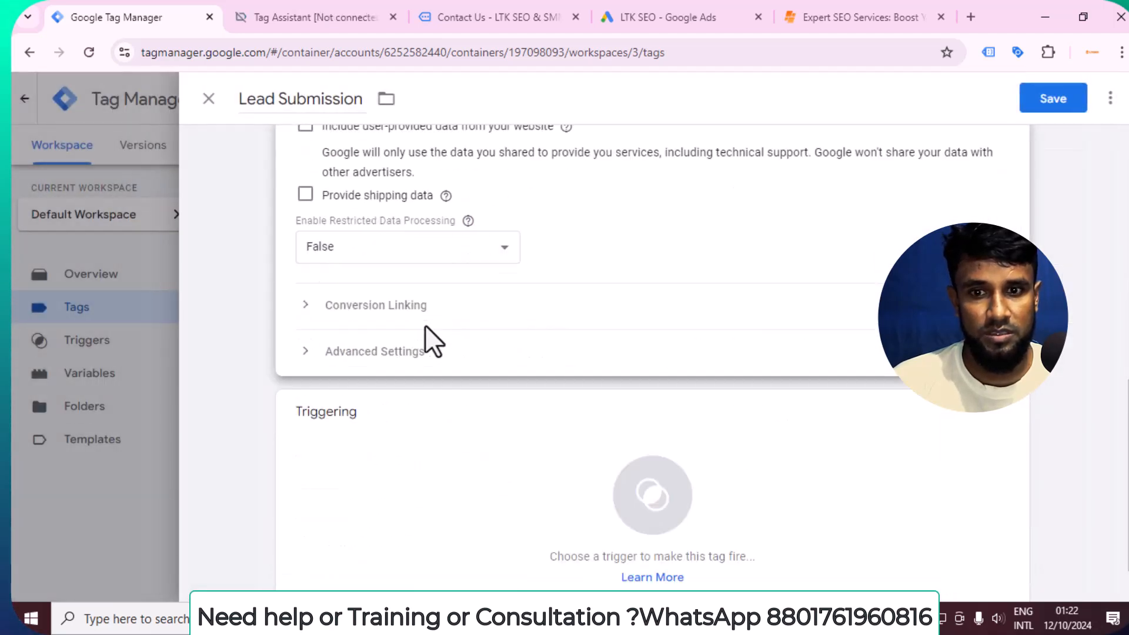
pyautogui.click(439, 422)
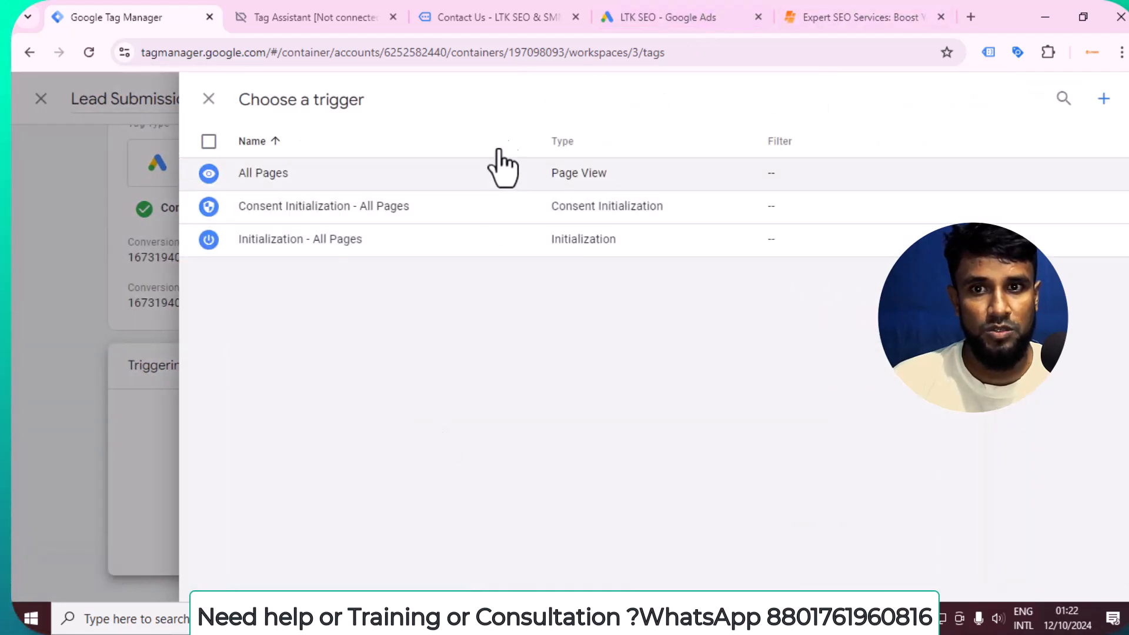
# Switch to the ltkseo.com contact form and fill in the first name, the email address and the subject "seo free audit".
pyautogui.click(491, 15)
pyautogui.click(454, 432)
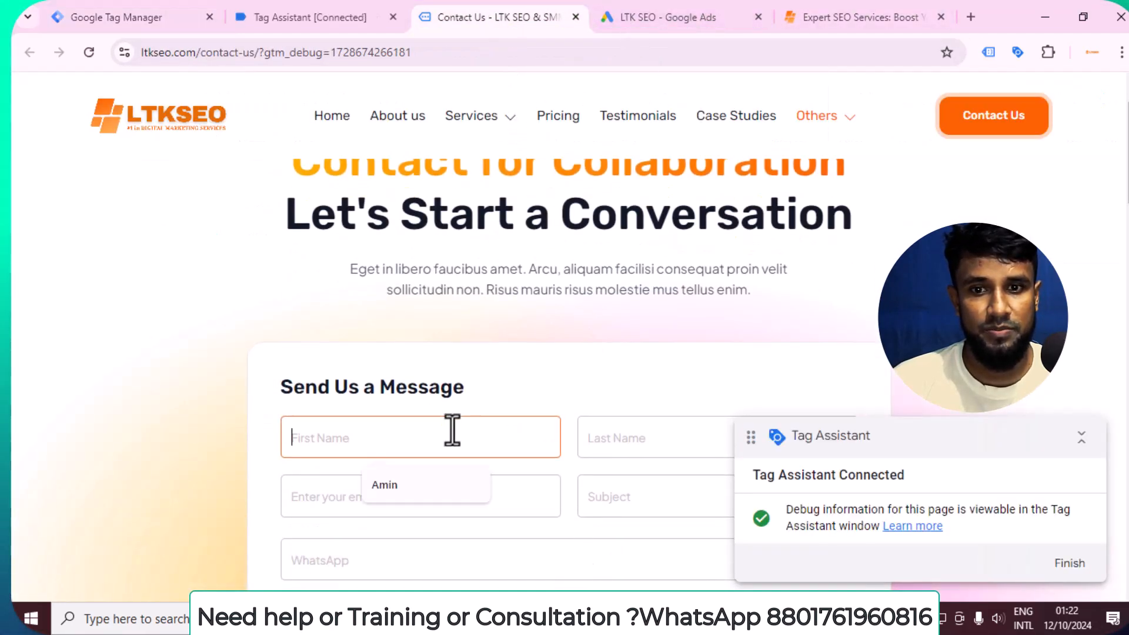
pyautogui.click(394, 489)
pyautogui.scroll(-1, 595, 392)
pyautogui.click(612, 362)
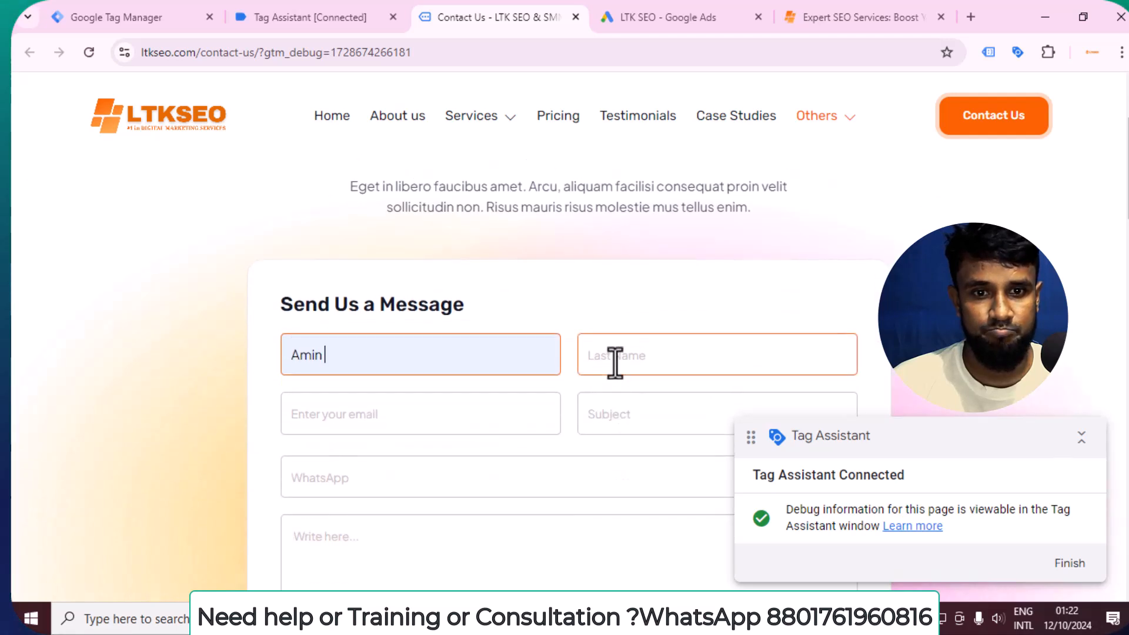
pyautogui.click(546, 424)
pyautogui.click(459, 462)
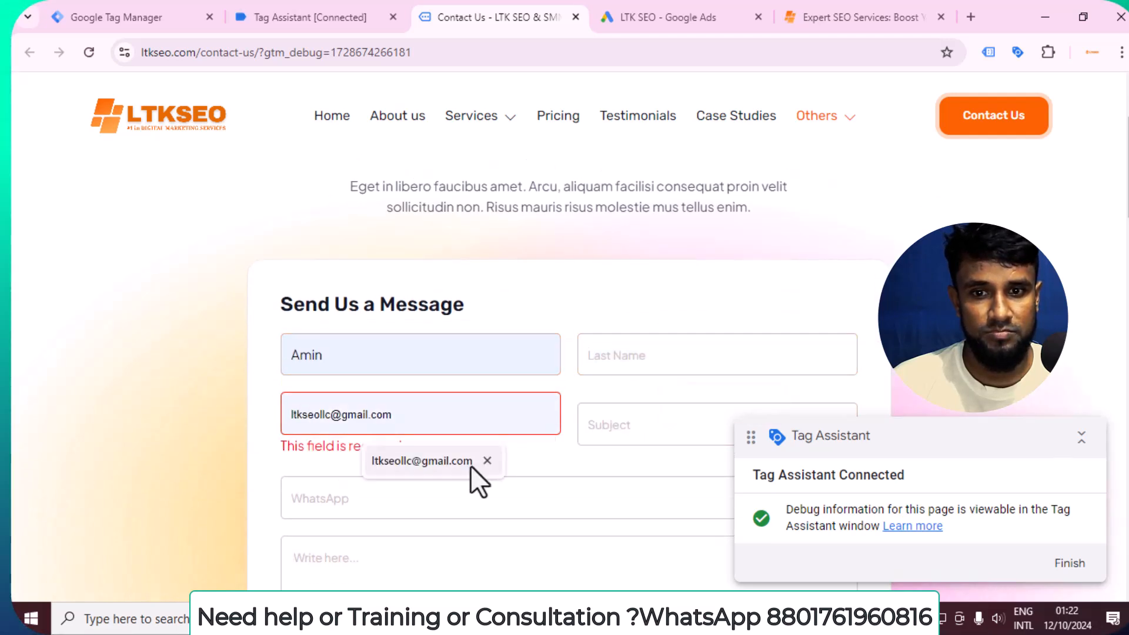
pyautogui.click(688, 415)
pyautogui.click(700, 461)
pyautogui.scroll(-1, 435, 408)
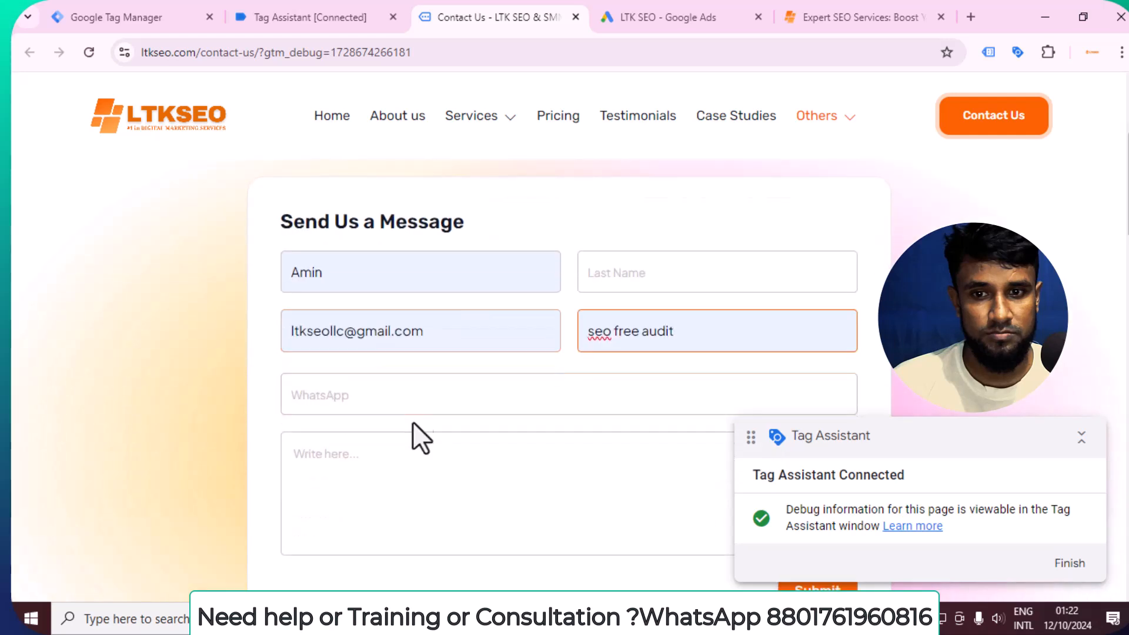
# Fill in the contact form's WhatsApp number, enter the message "sahdhasdb" and submit the form.
pyautogui.click(404, 394)
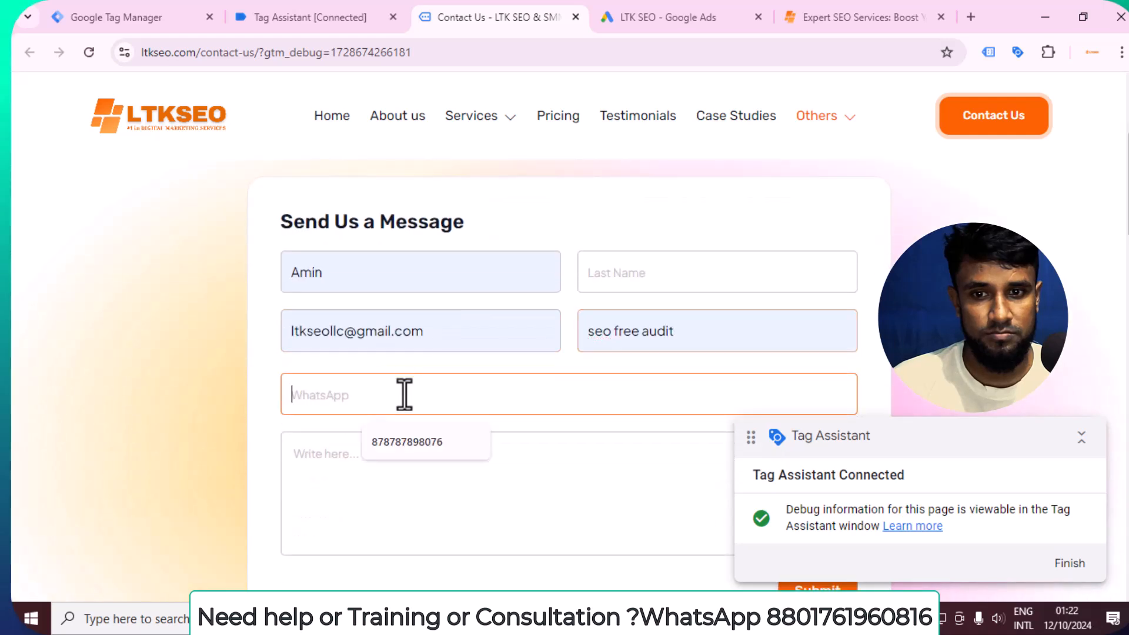
pyautogui.click(410, 441)
pyautogui.click(425, 473)
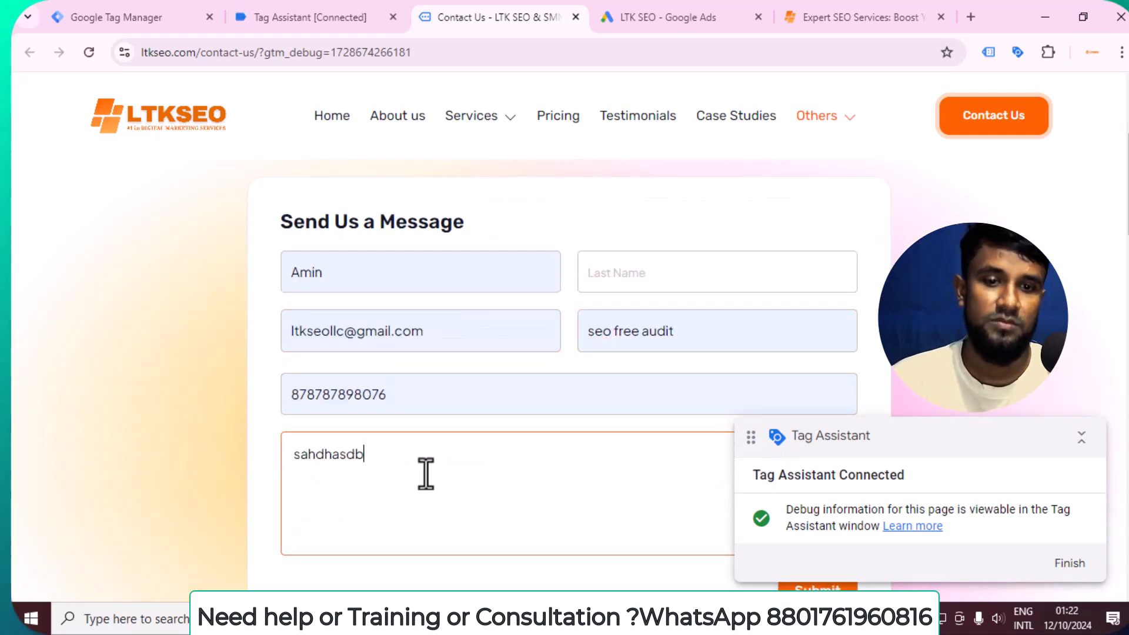
pyautogui.scroll(-4, 383, 434)
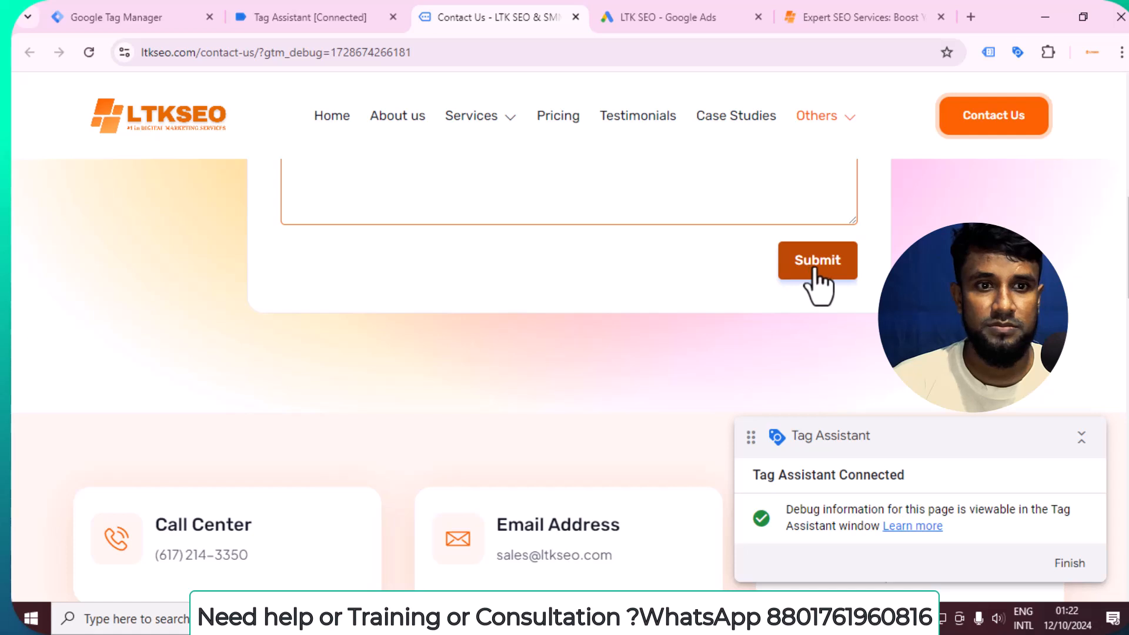
pyautogui.click(815, 271)
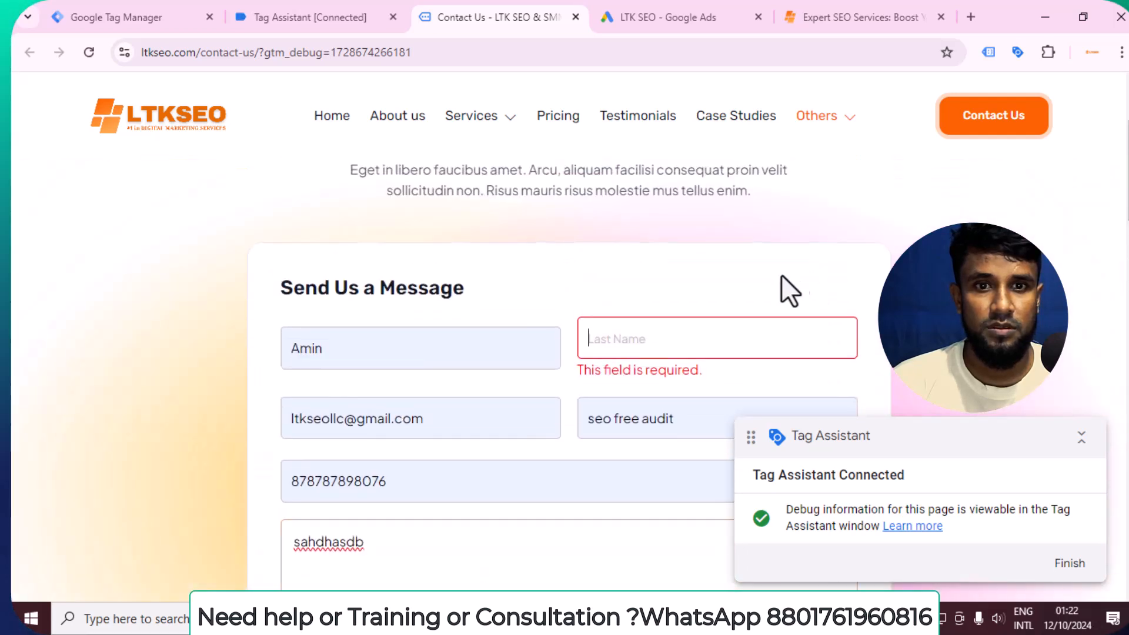
# Fill in the required last name and submit the contact form again to reach the Thank You page.
pyautogui.click(657, 342)
pyautogui.write('andj')
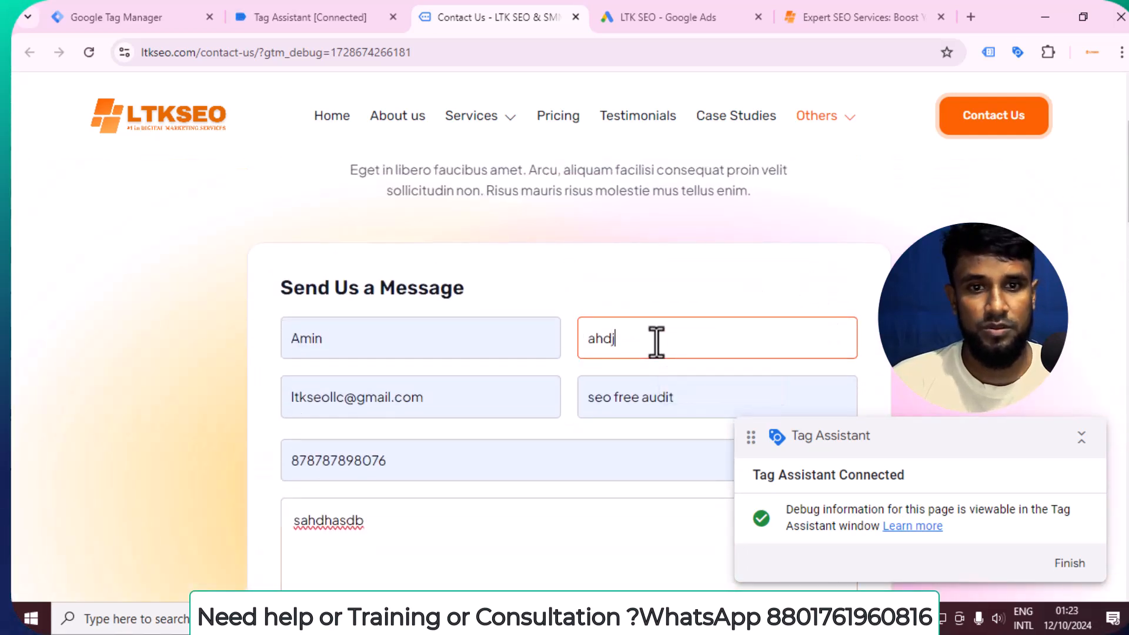
pyautogui.scroll(-6, 675, 315)
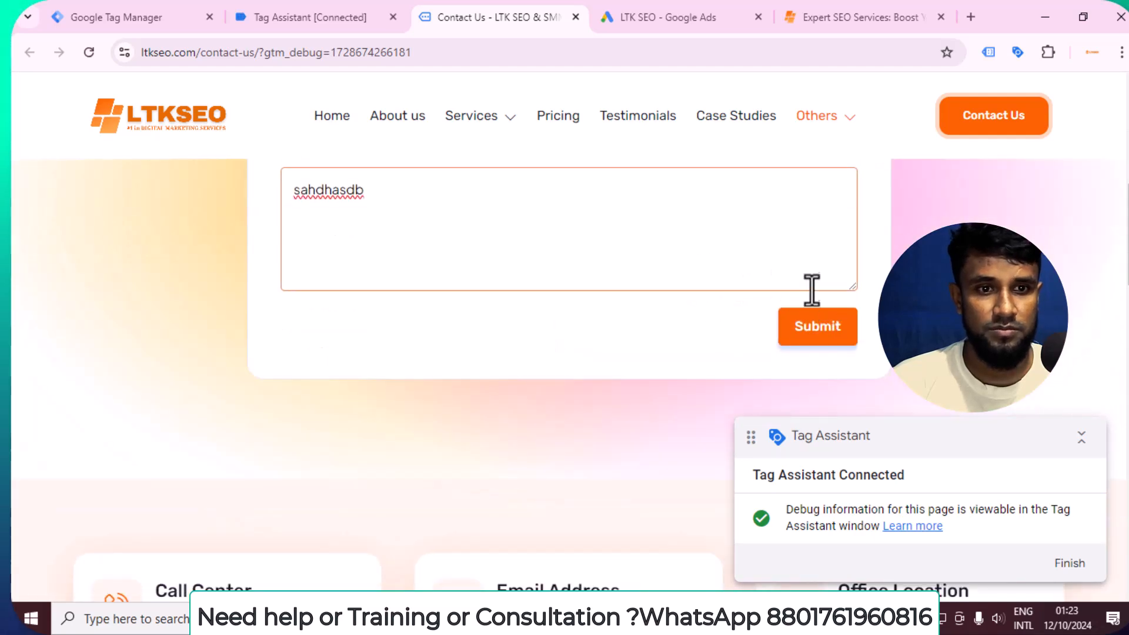
pyautogui.click(816, 340)
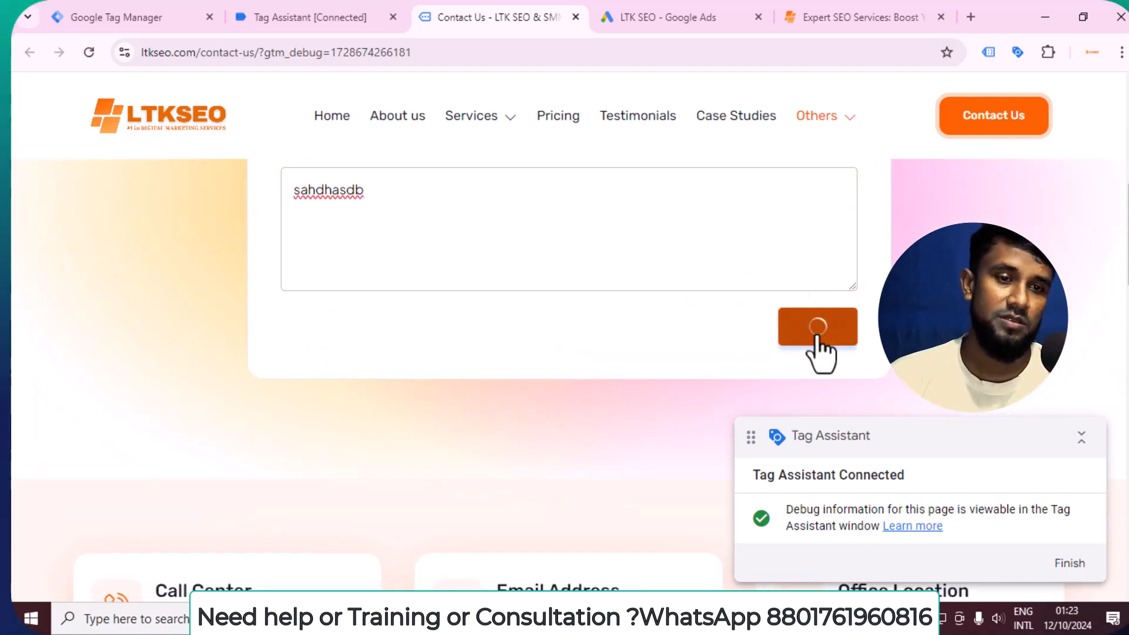
pyautogui.scroll(4, 788, 308)
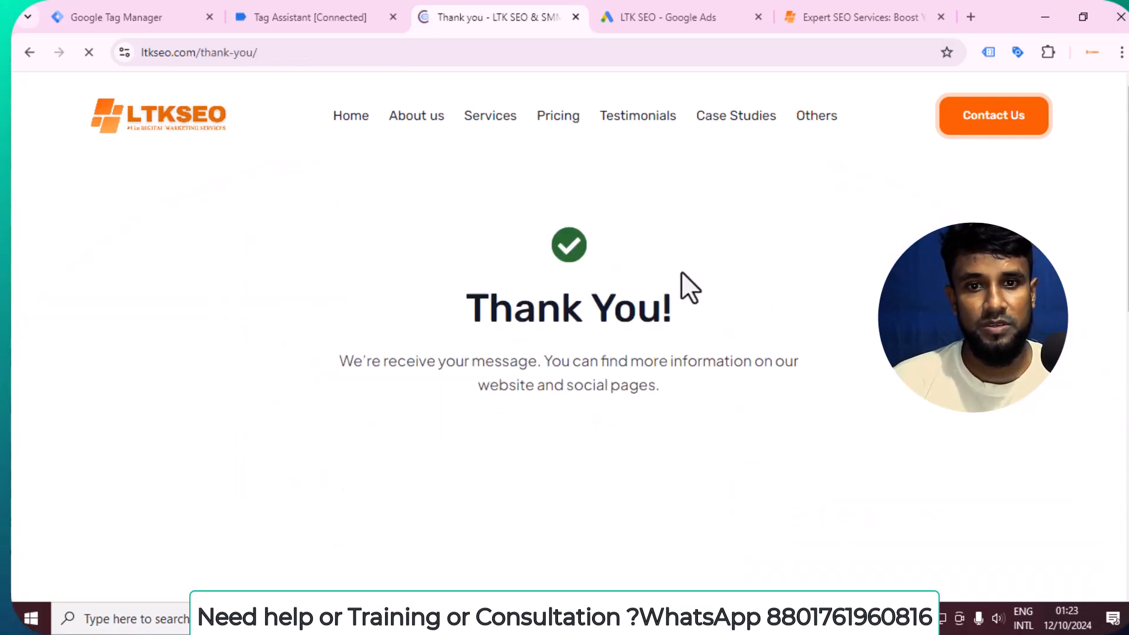
# Copy the "thank-you/" path from the Thank You page's URL.
pyautogui.moveTo(201, 53); pyautogui.dragTo(304, 57)
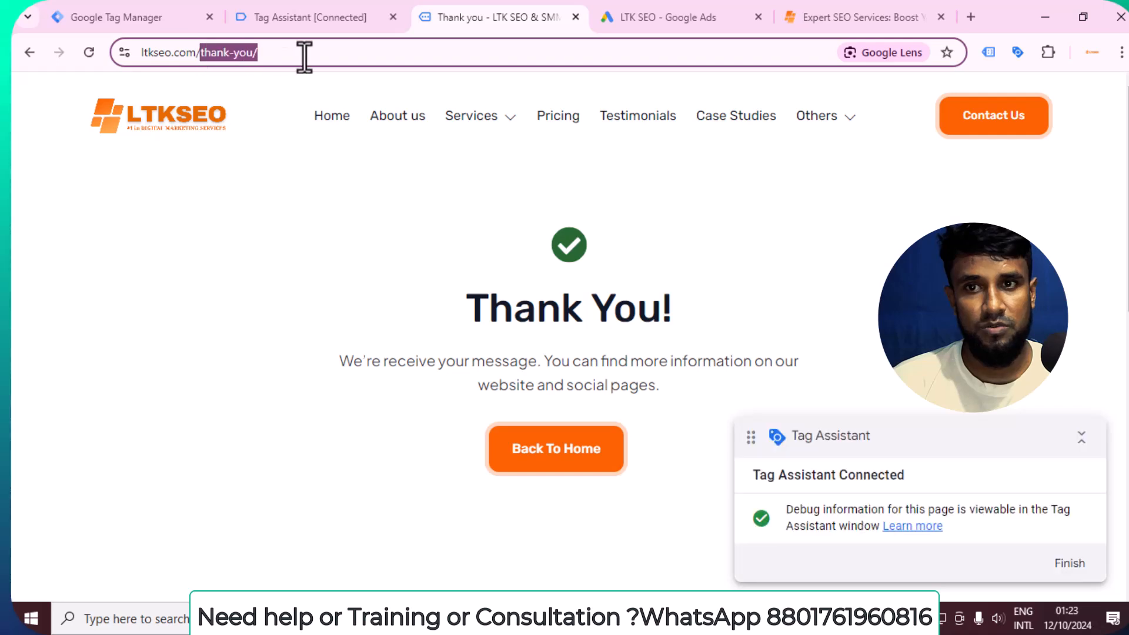
pyautogui.rightClick(255, 58)
pyautogui.click(317, 206)
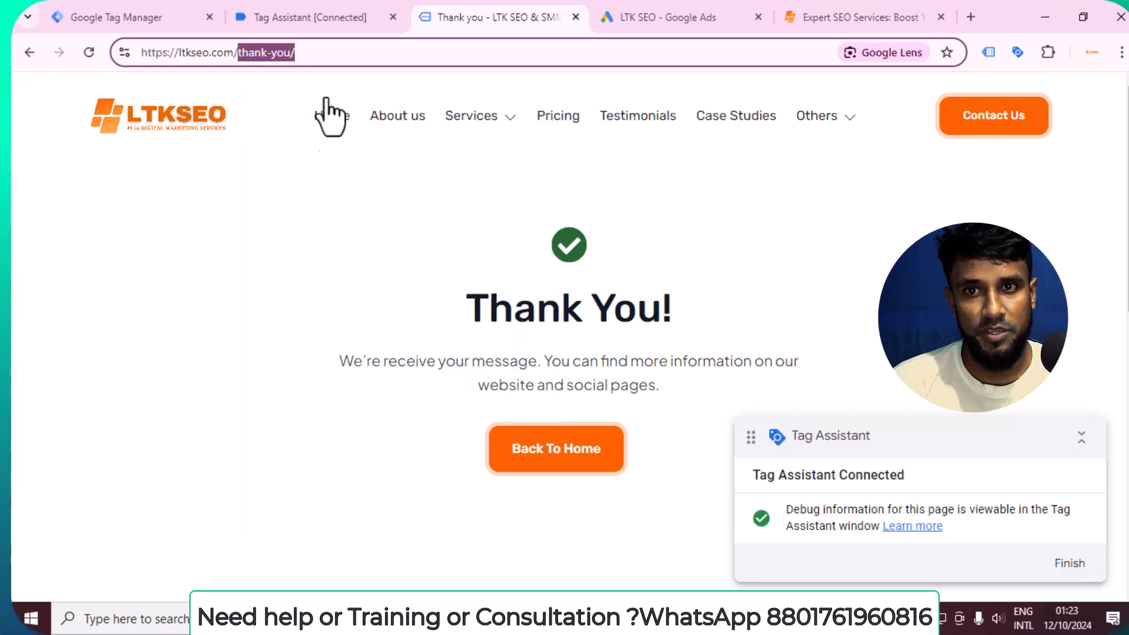
pyautogui.click(329, 18)
pyautogui.click(508, 19)
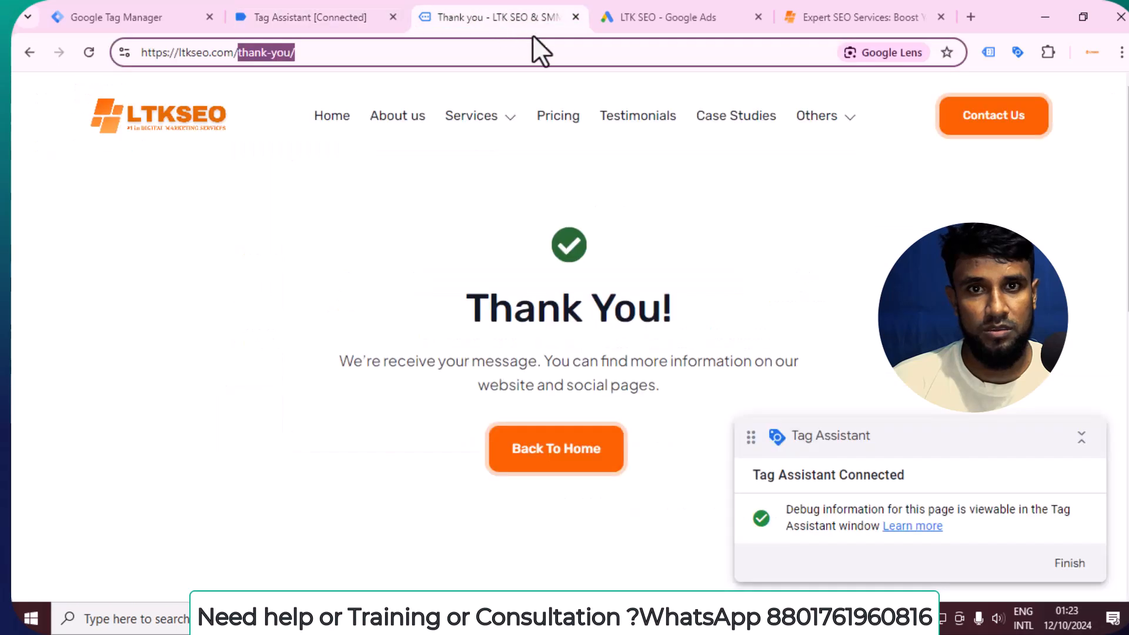
# Return to Google Tag Manager and create a new trigger named "Lead Submission Trigger" for the Lead Submission tag.
pyautogui.click(115, 4)
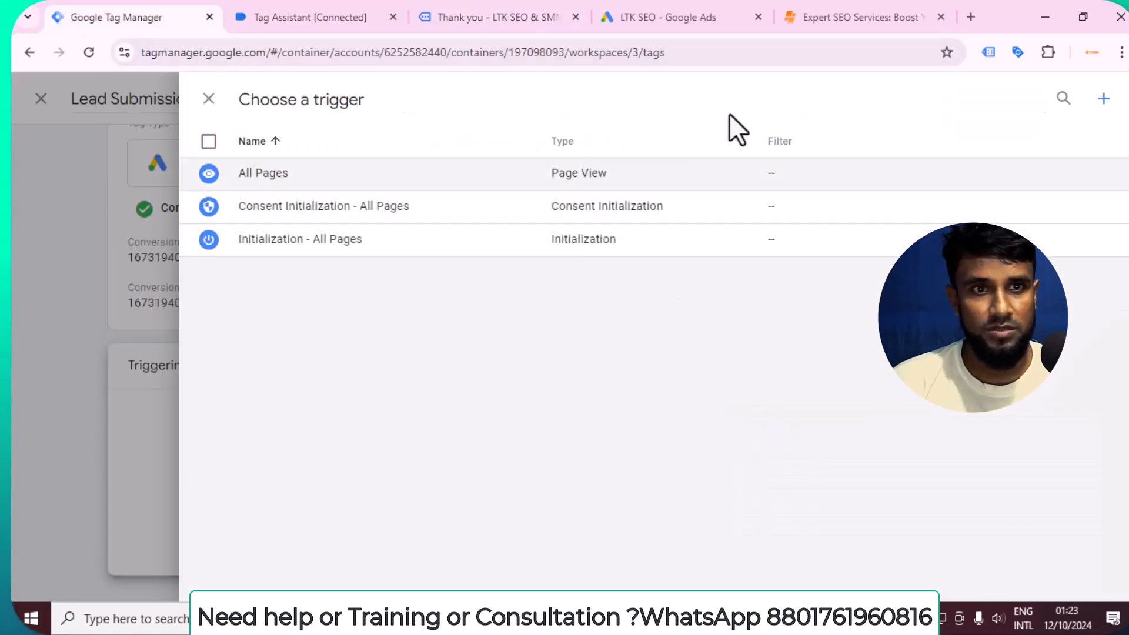
pyautogui.click(1104, 99)
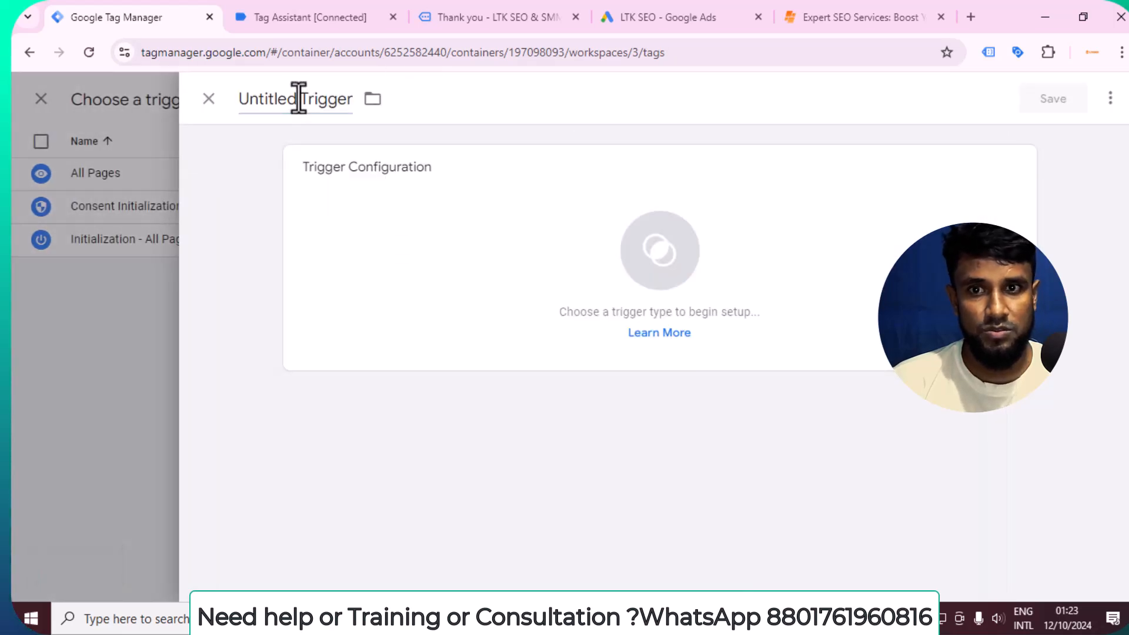
pyautogui.click(298, 96)
pyautogui.write('Lead Submiss')
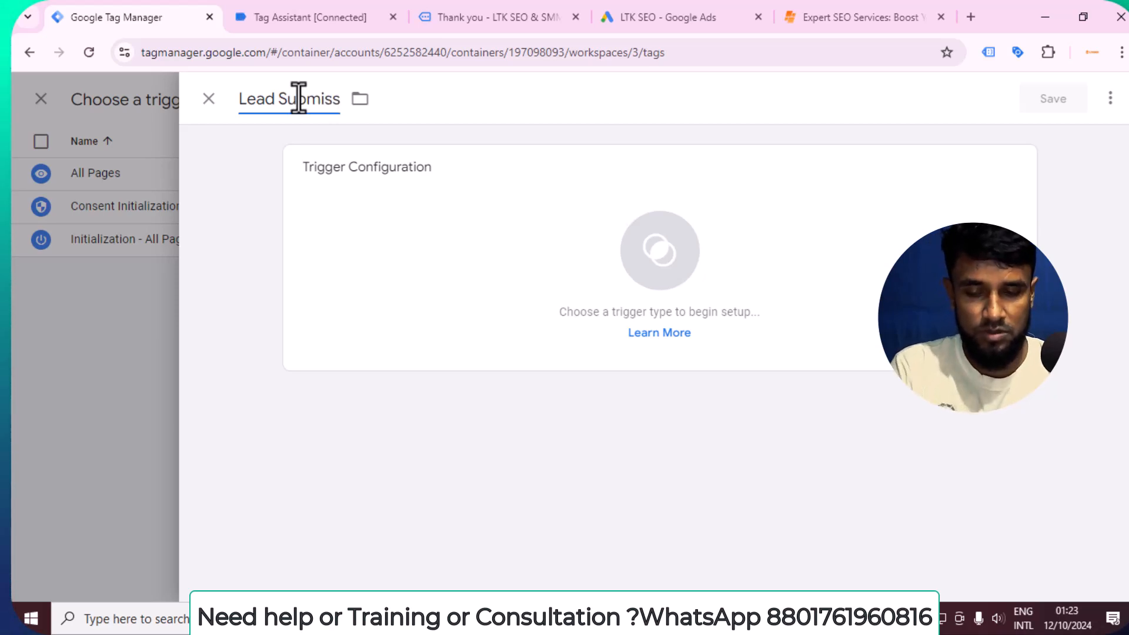
pyautogui.write('io')
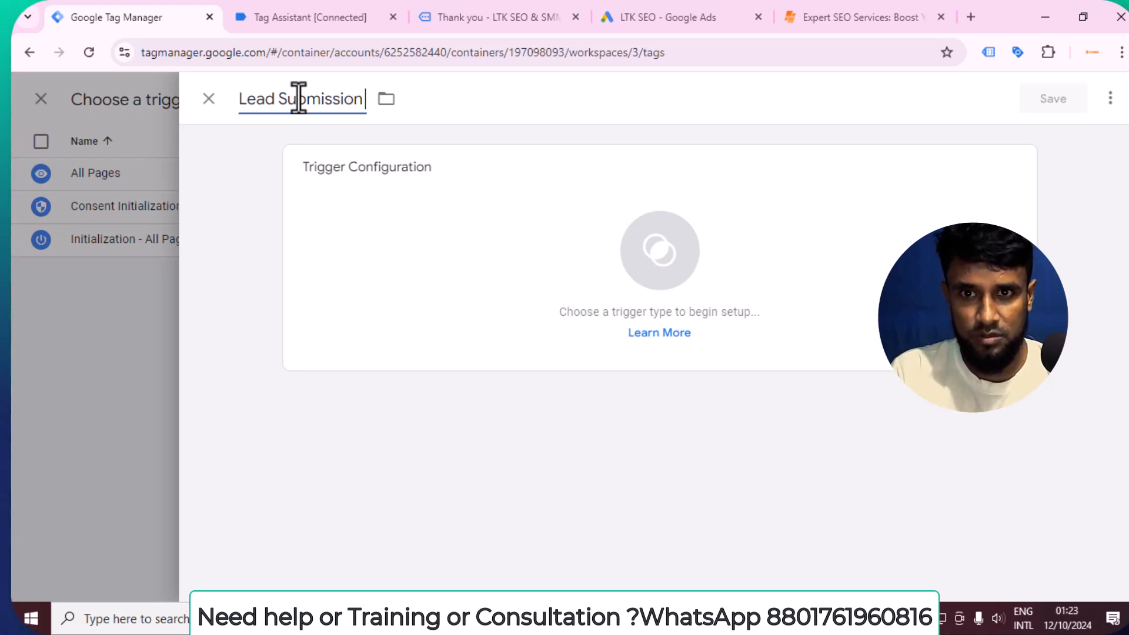
pyautogui.write('n Trigger')
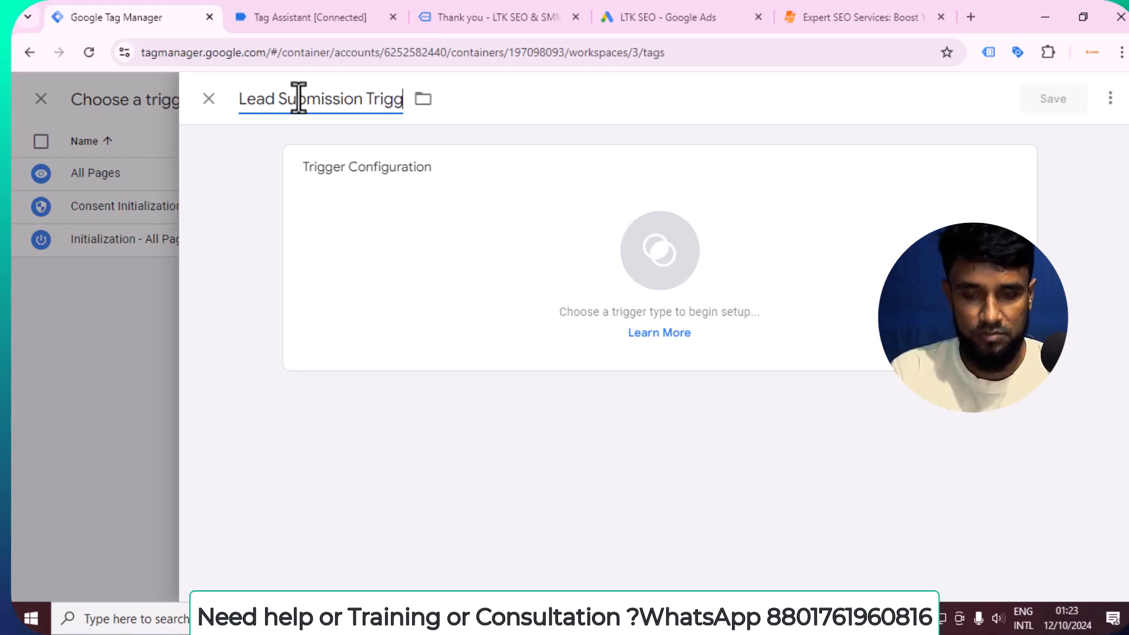
# Make Lead Submission Trigger a Page View trigger that fires only on some page views.
pyautogui.click(460, 257)
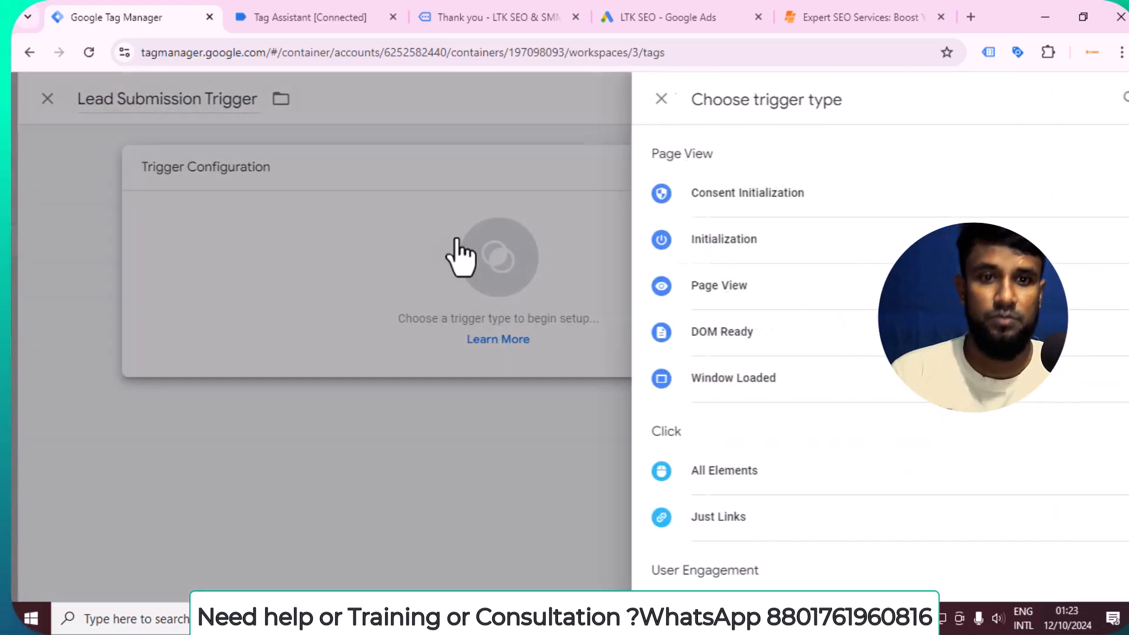
pyautogui.scroll(-2, 688, 333)
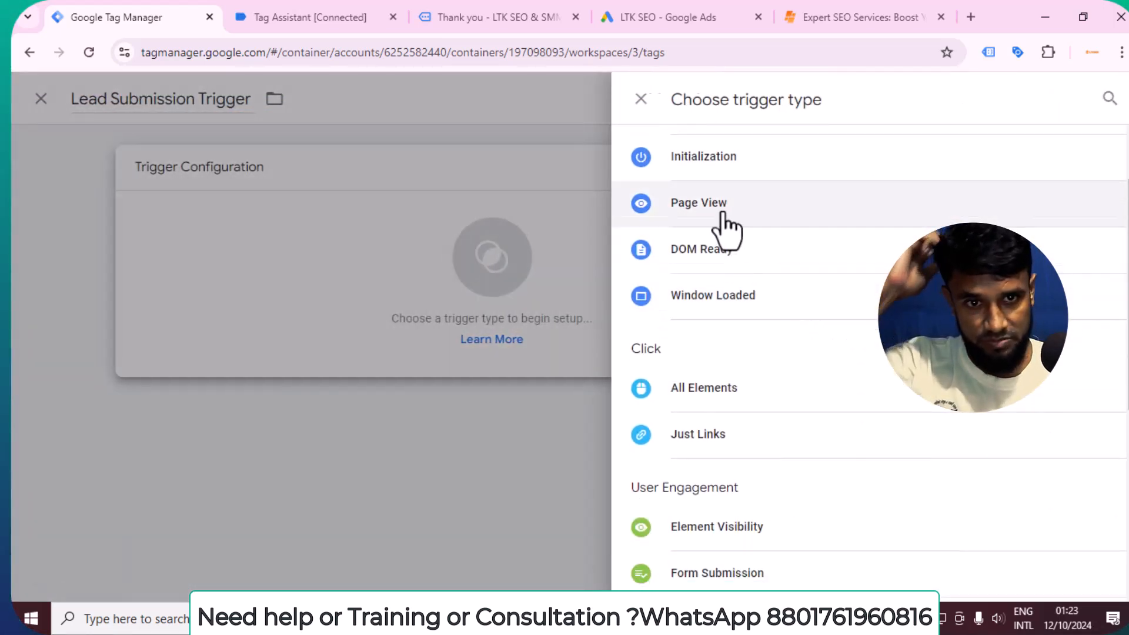
pyautogui.click(723, 214)
pyautogui.click(452, 332)
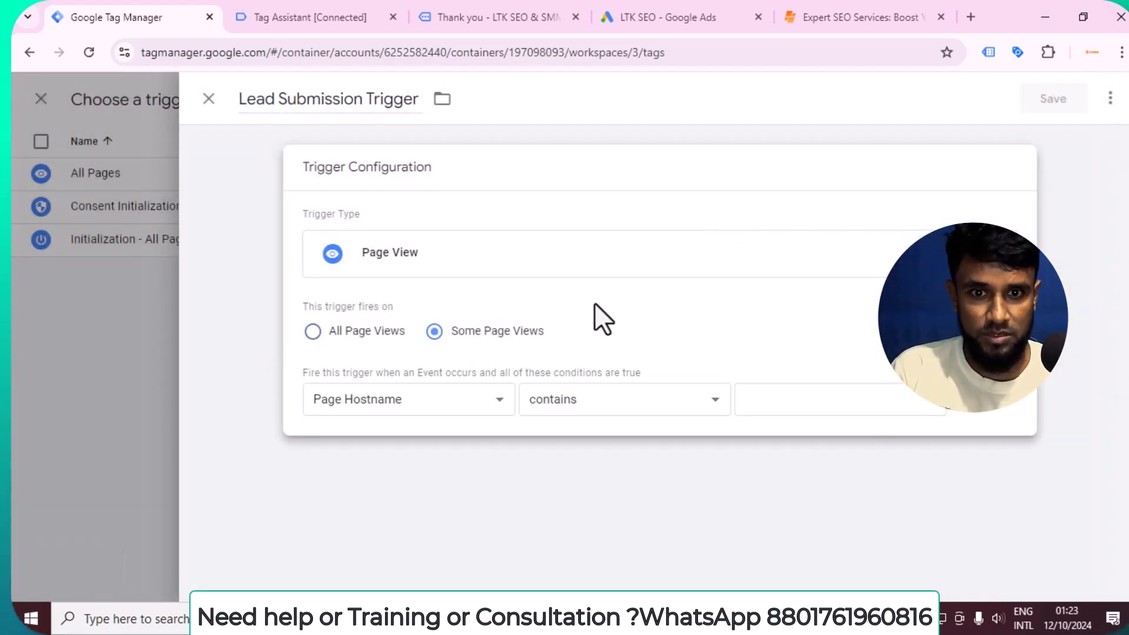
# Set the firing condition to Page Path contains "thank-you", then save the trigger and the Lead Submission tag.
pyautogui.click(442, 403)
pyautogui.click(389, 457)
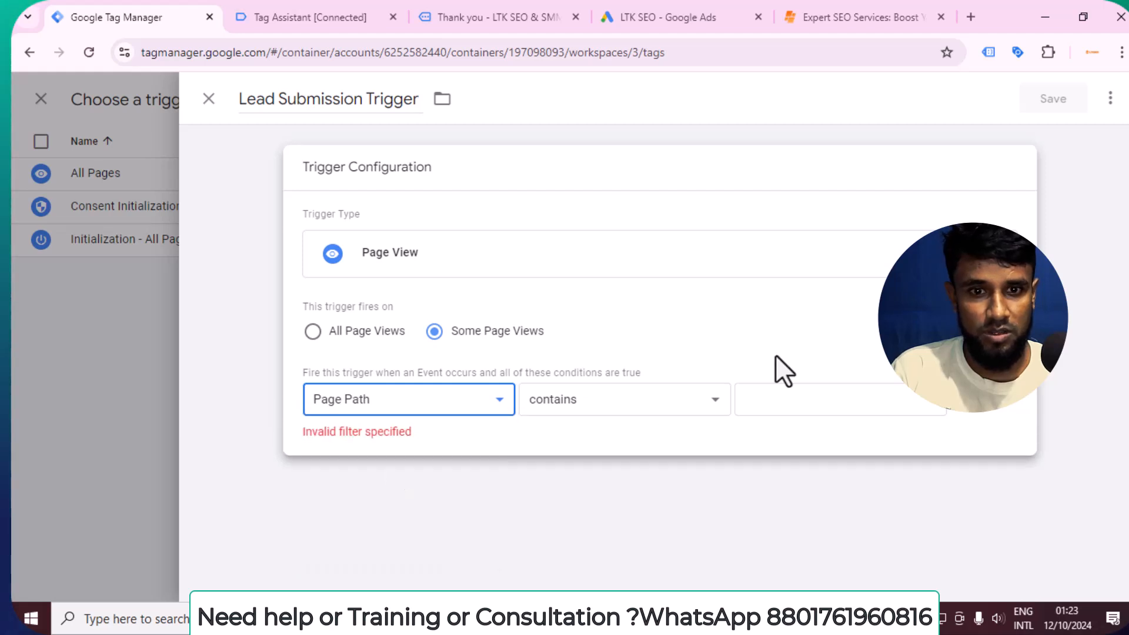
pyautogui.click(782, 399)
pyautogui.hotkey('ctrl', 'v')
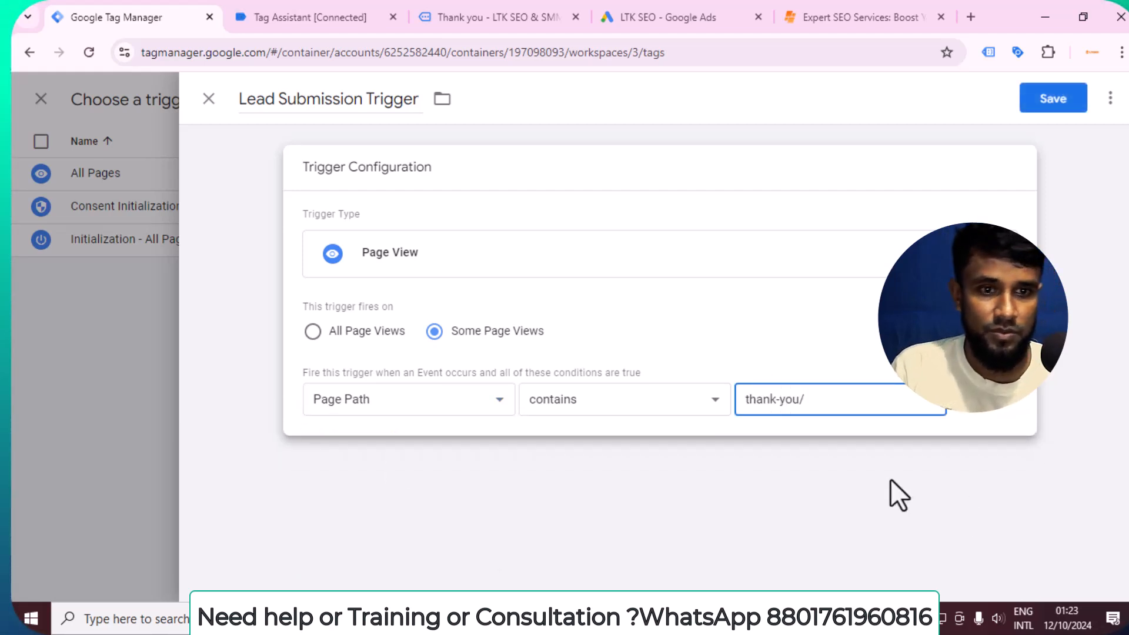
pyautogui.press('BackSpace')
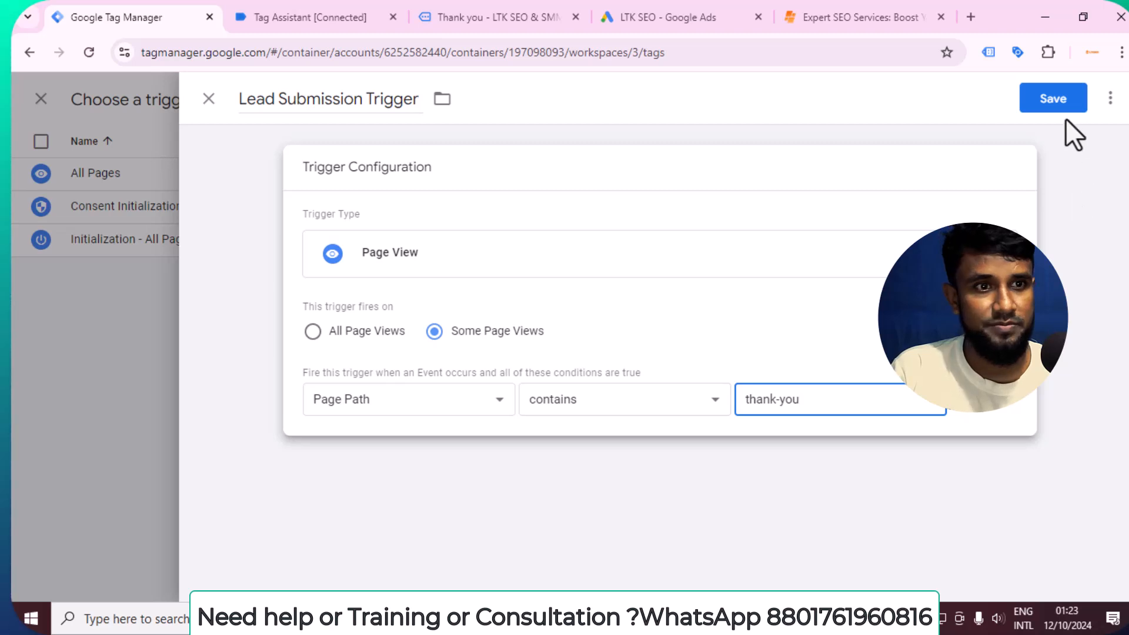
pyautogui.click(1056, 109)
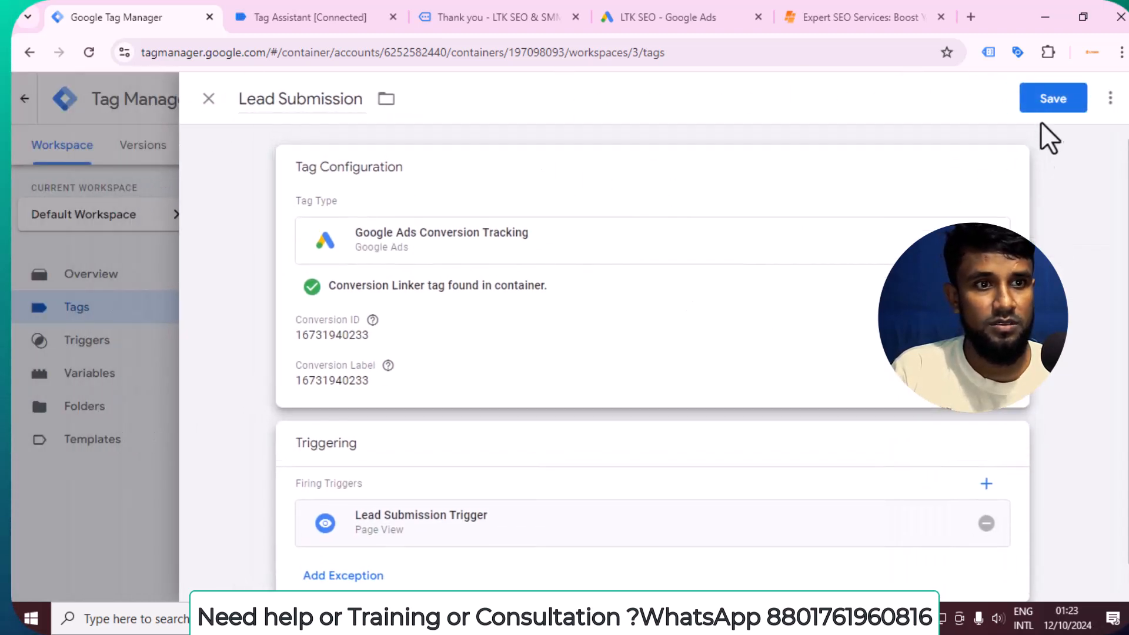
pyautogui.click(1052, 99)
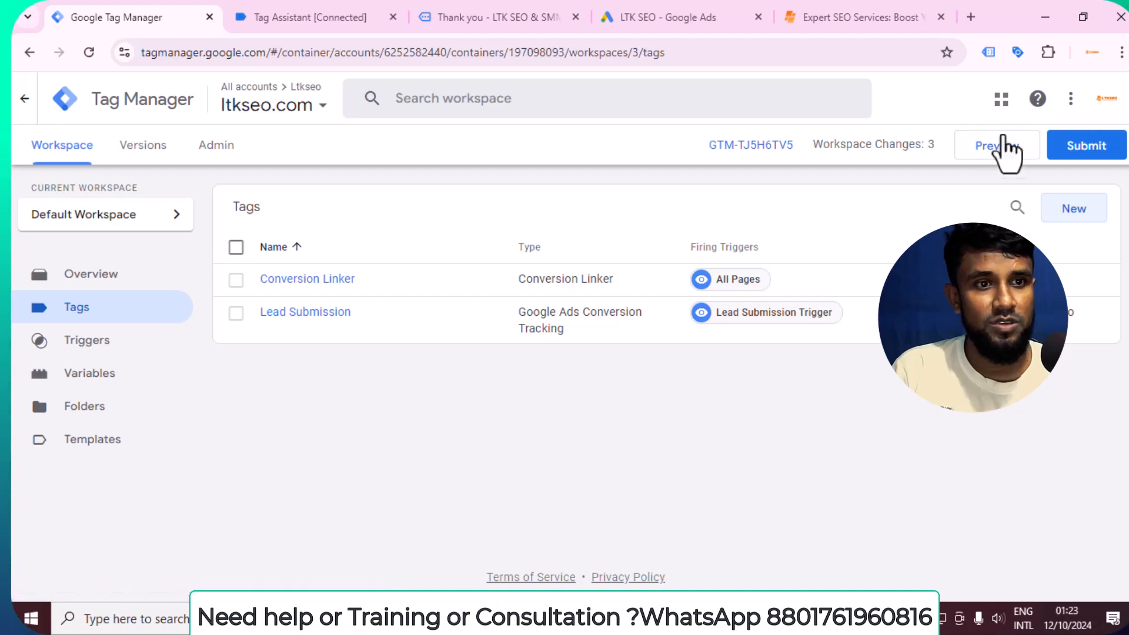
# Preview the container, continue with the Tag Assistant connection and switch to the connected Contact Us page.
pyautogui.click(995, 148)
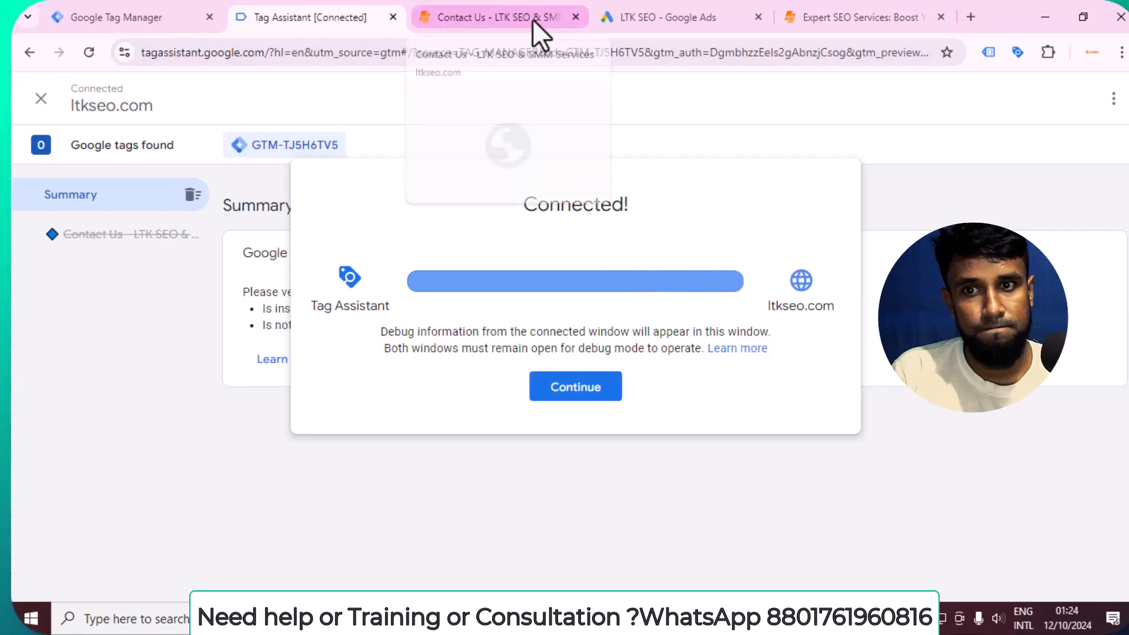
pyautogui.click(570, 393)
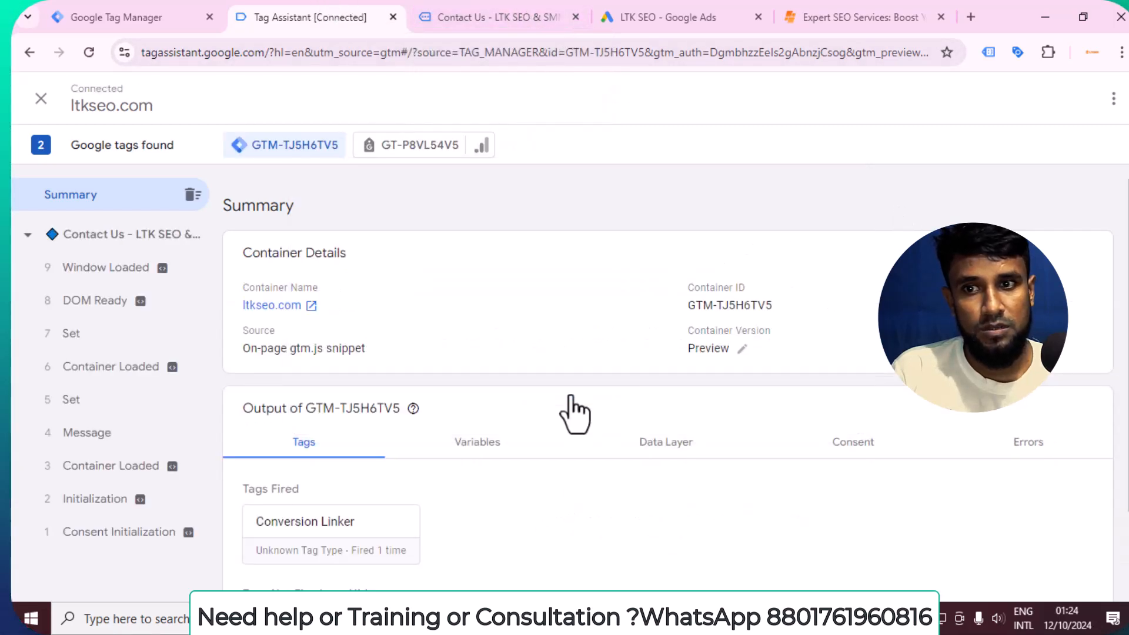
pyautogui.click(526, 4)
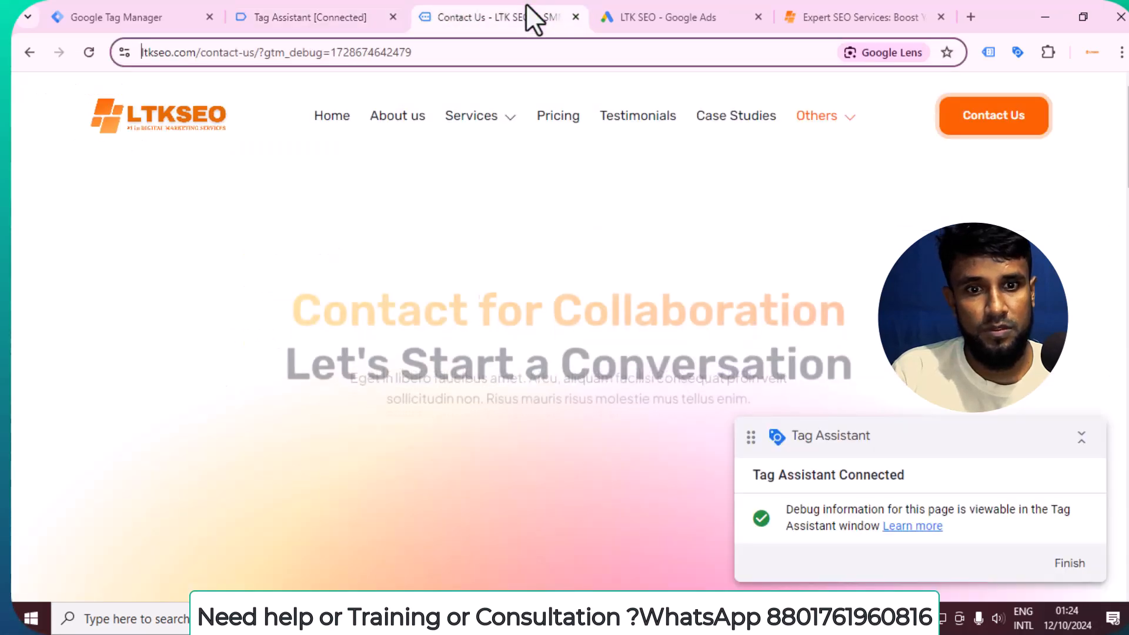
# Fill in the contact form's first name, last name and e-mail, with "seo free audit" as the subject.
pyautogui.scroll(-5, 703, 187)
pyautogui.click(411, 284)
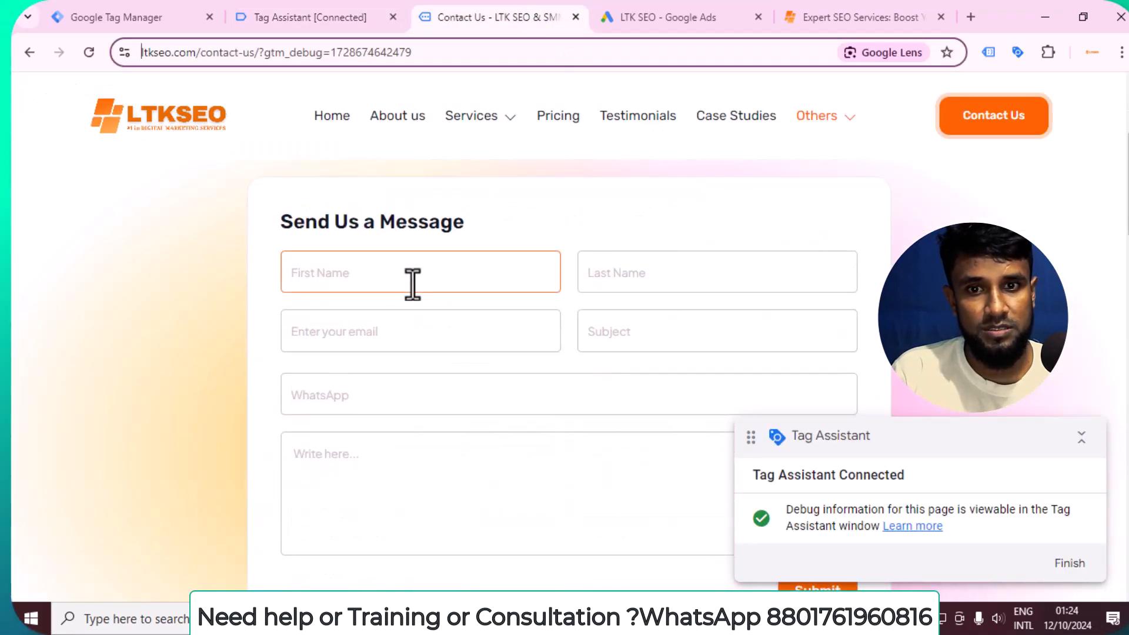
pyautogui.click(406, 320)
pyautogui.click(752, 268)
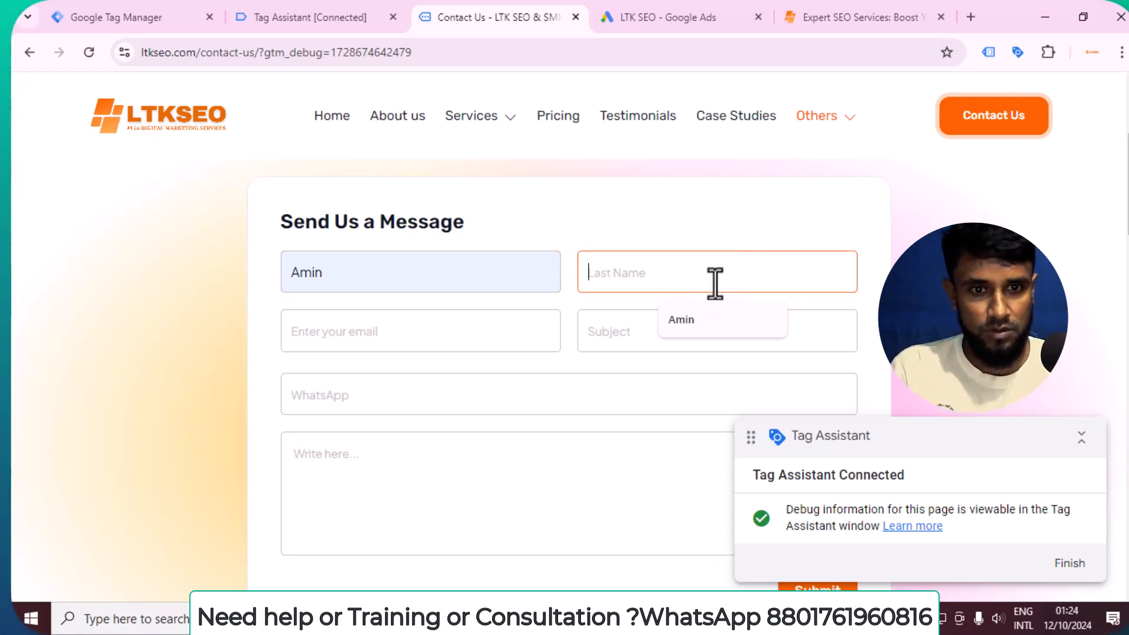
pyautogui.click(686, 327)
pyautogui.click(392, 343)
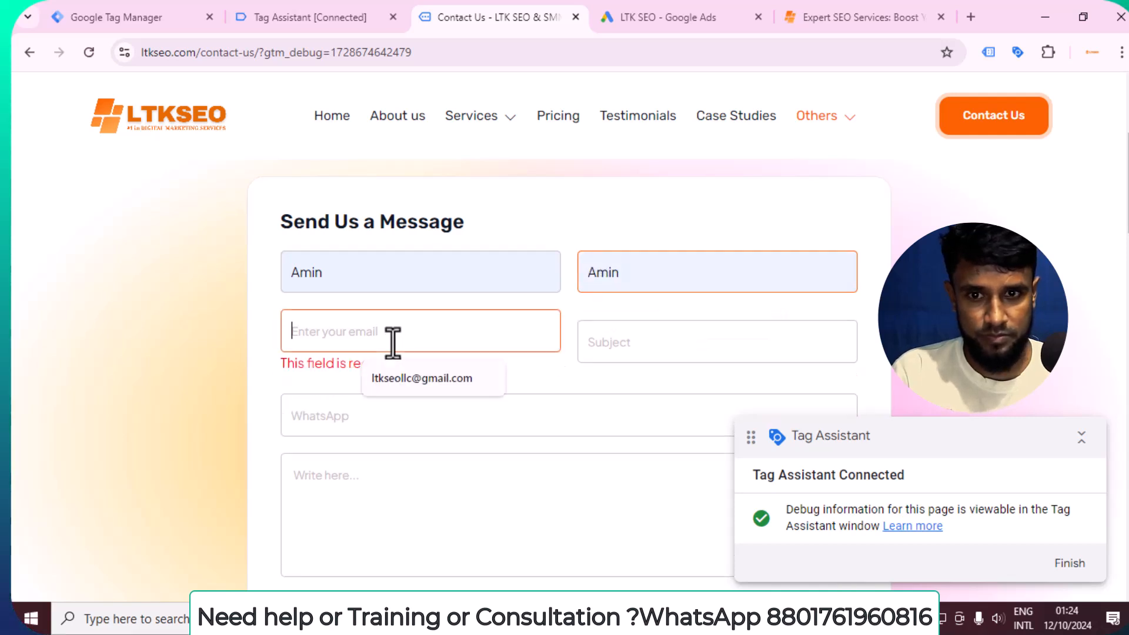
pyautogui.click(440, 381)
pyautogui.click(626, 329)
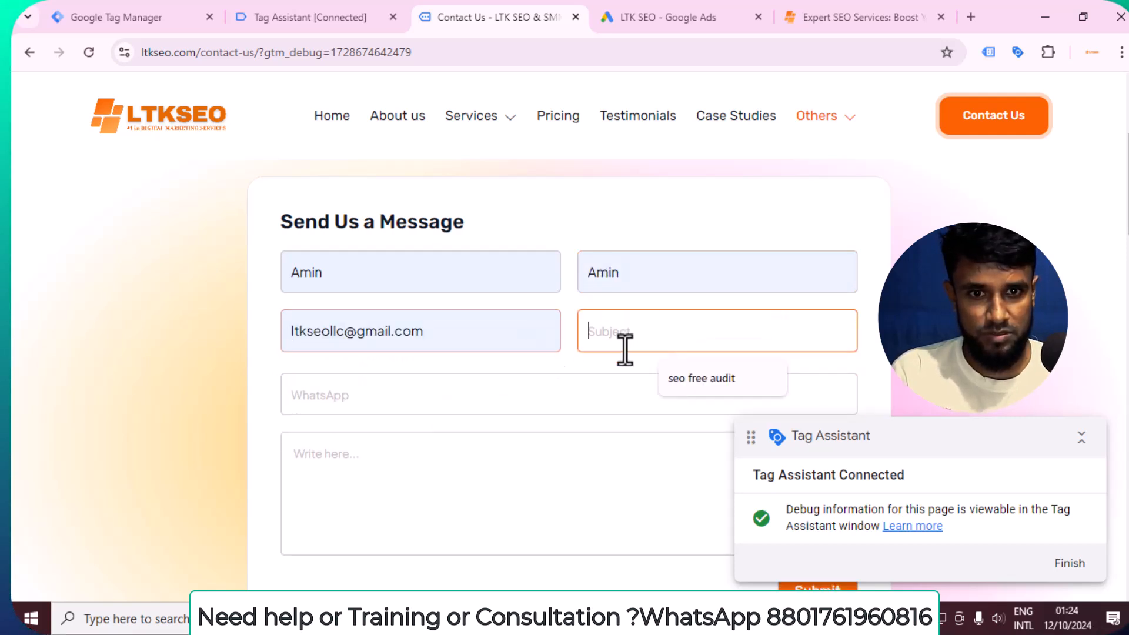
pyautogui.click(703, 377)
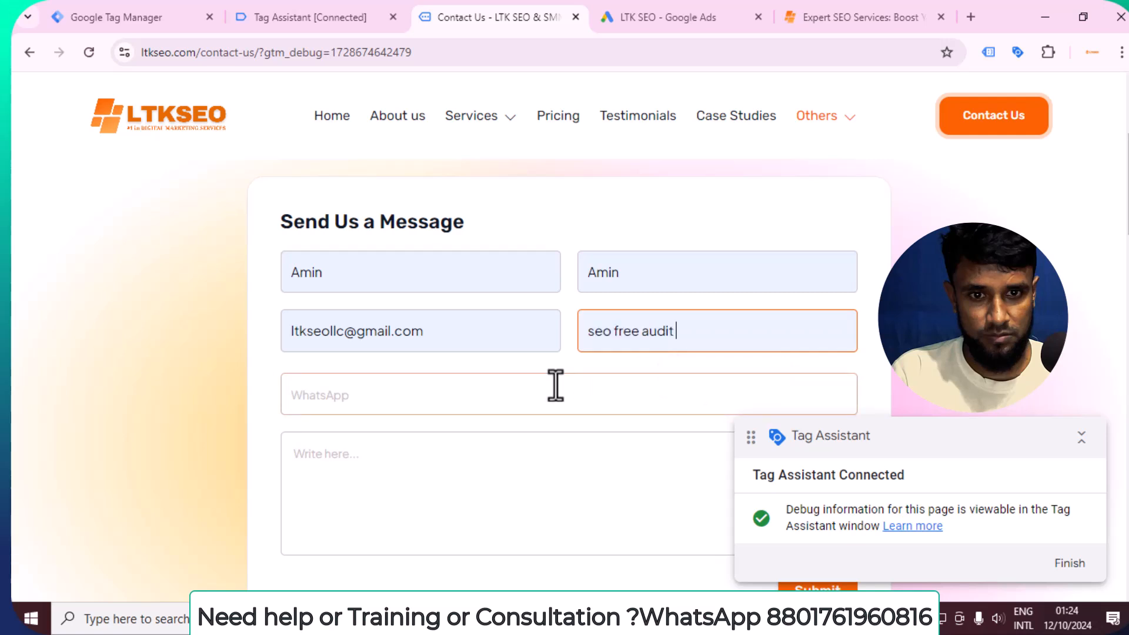
# Fill in the contact form's WhatsApp number and enter "hsdhb" as the message.
pyautogui.click(563, 385)
pyautogui.click(458, 442)
pyautogui.click(403, 468)
pyautogui.write('hsdhb')
pyautogui.scroll(-4, 404, 468)
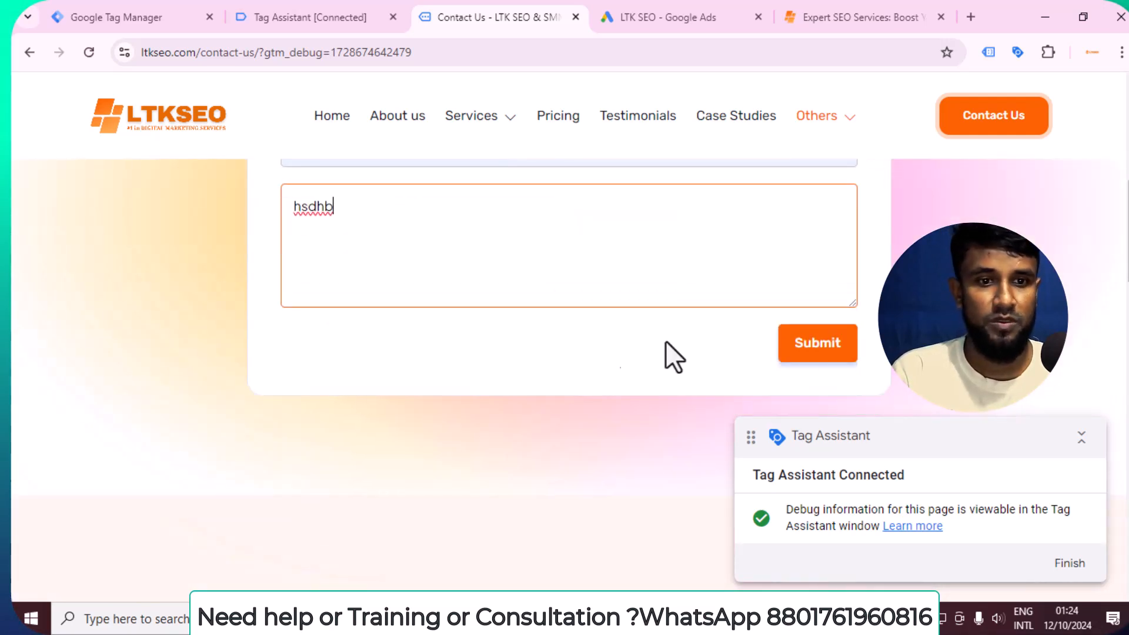
# Submit the contact form and check in Tag Assistant whether the Lead Submission tag fires.
pyautogui.click(847, 350)
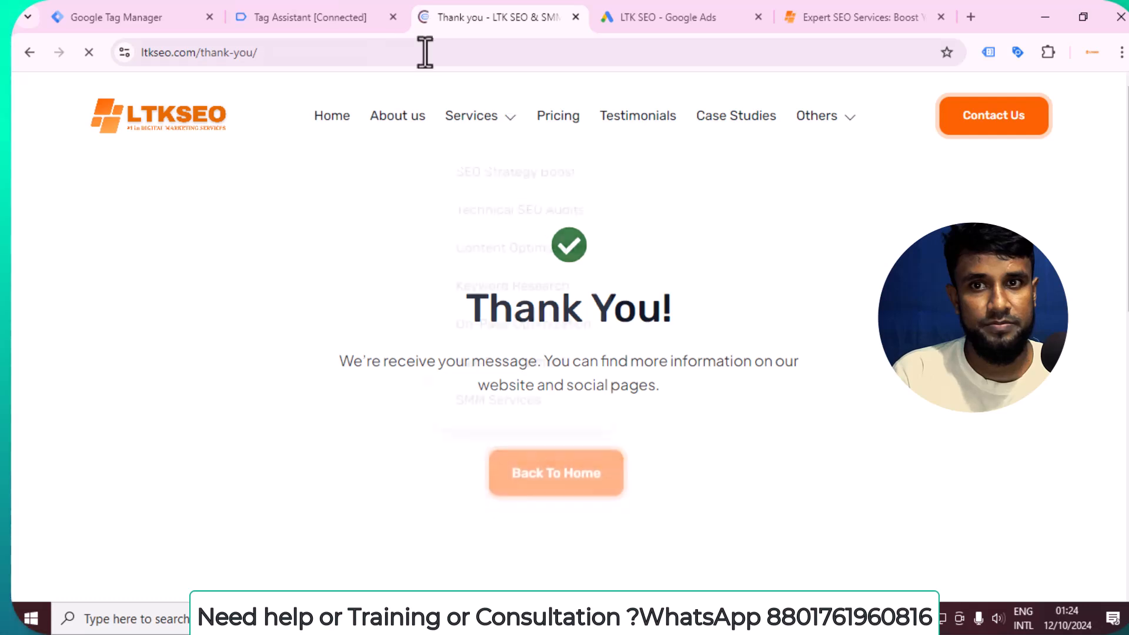
pyautogui.click(297, 17)
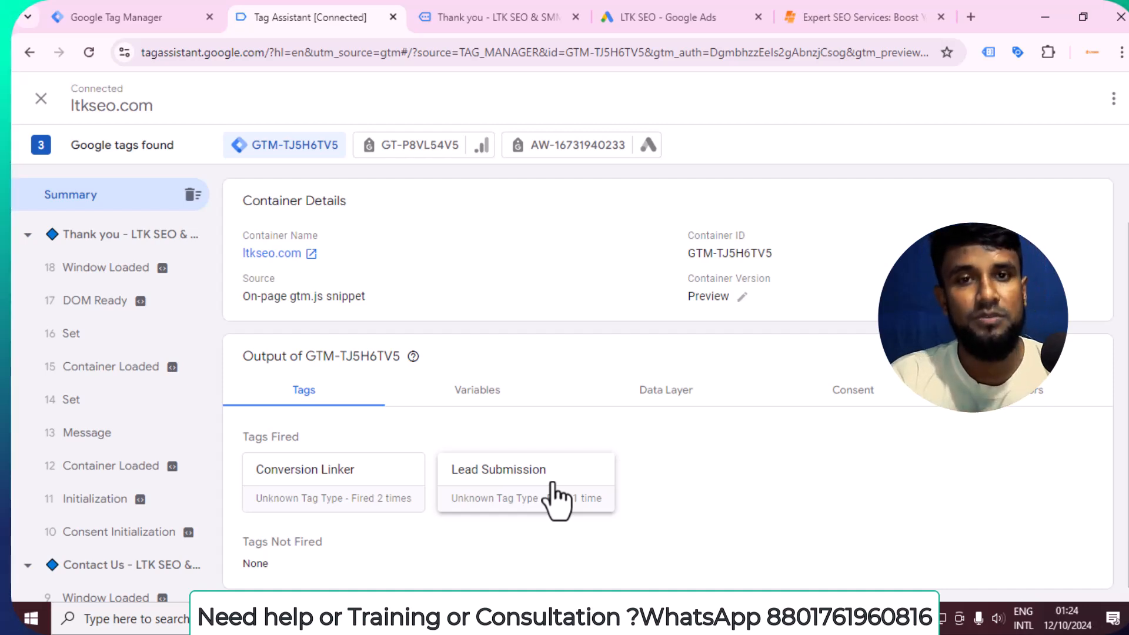
# Return to Google Tag Manager and publish the workspace changes to Live without a version name or description.
pyautogui.click(144, 12)
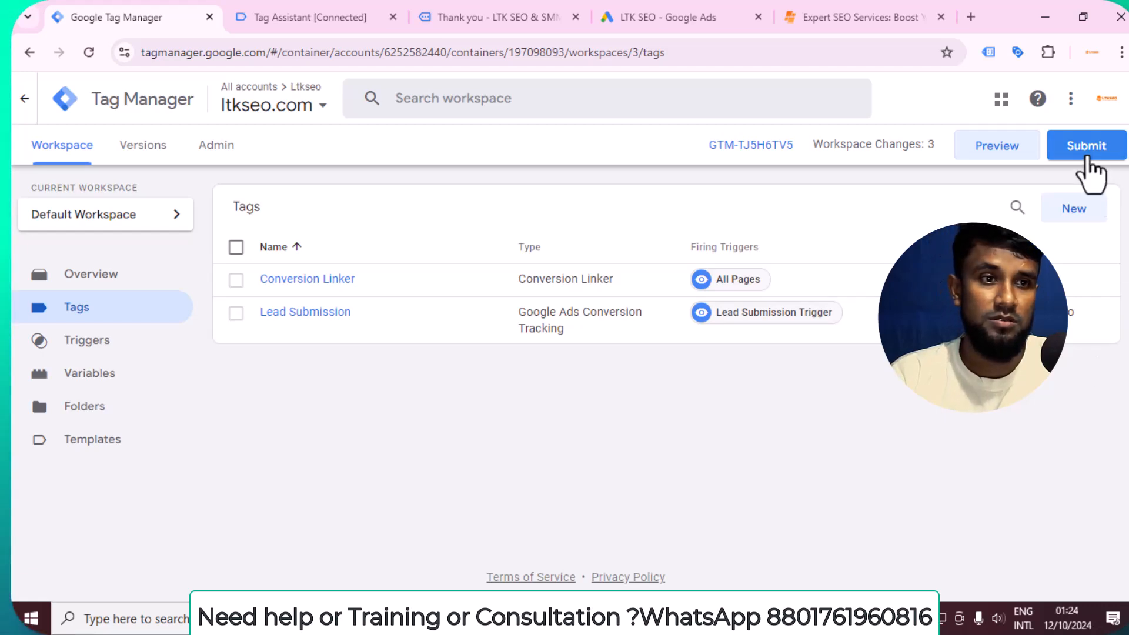
pyautogui.click(1086, 154)
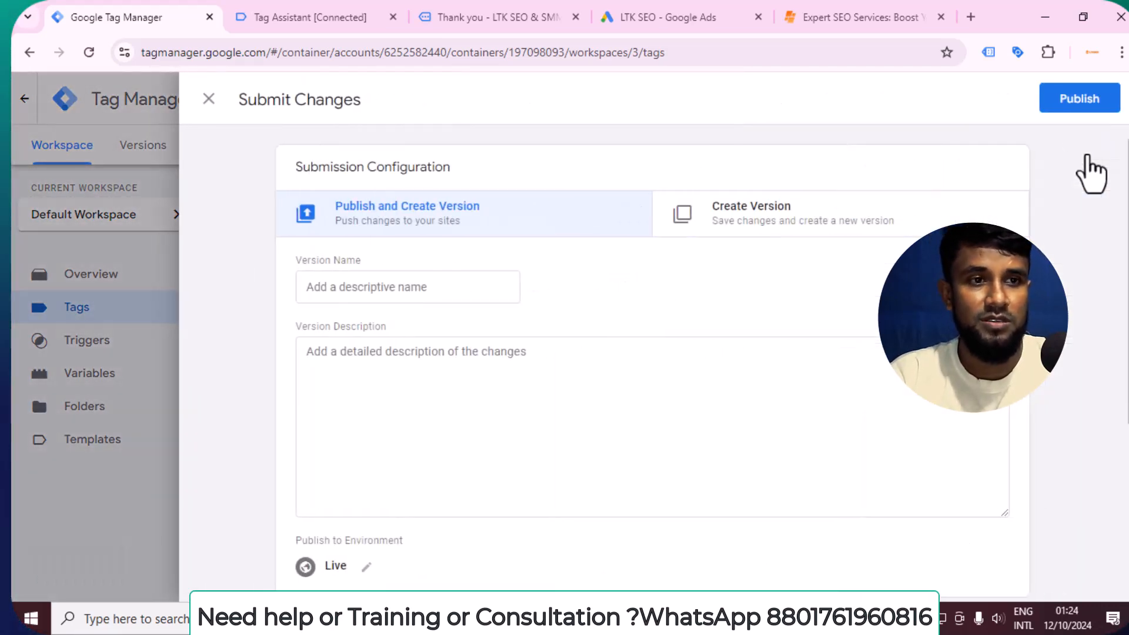
pyautogui.click(1075, 100)
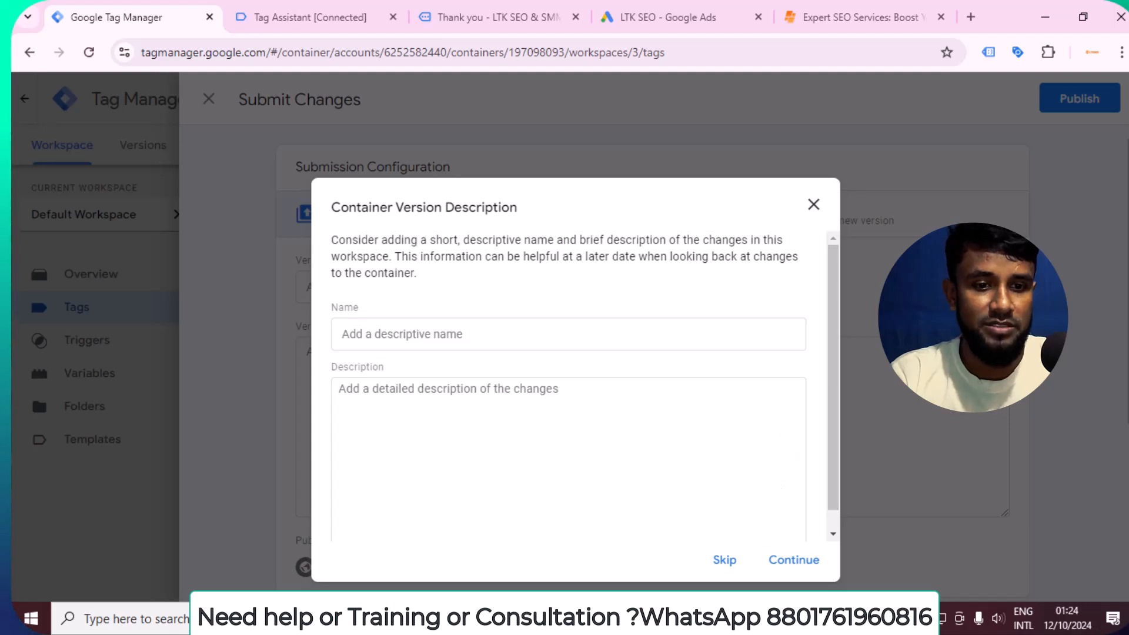
pyautogui.click(794, 560)
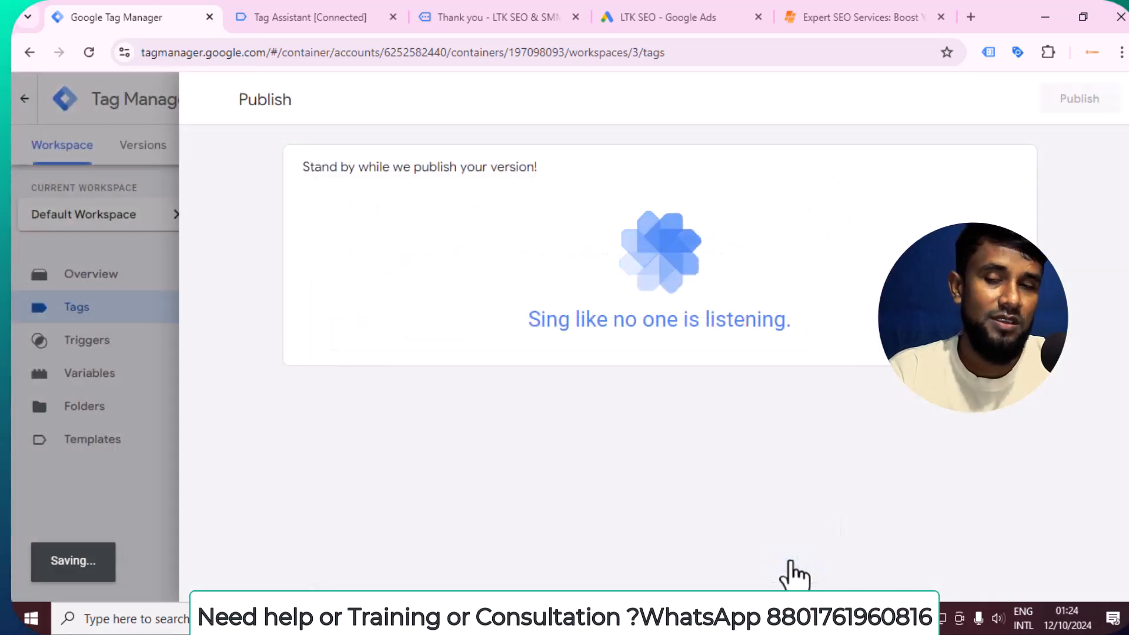